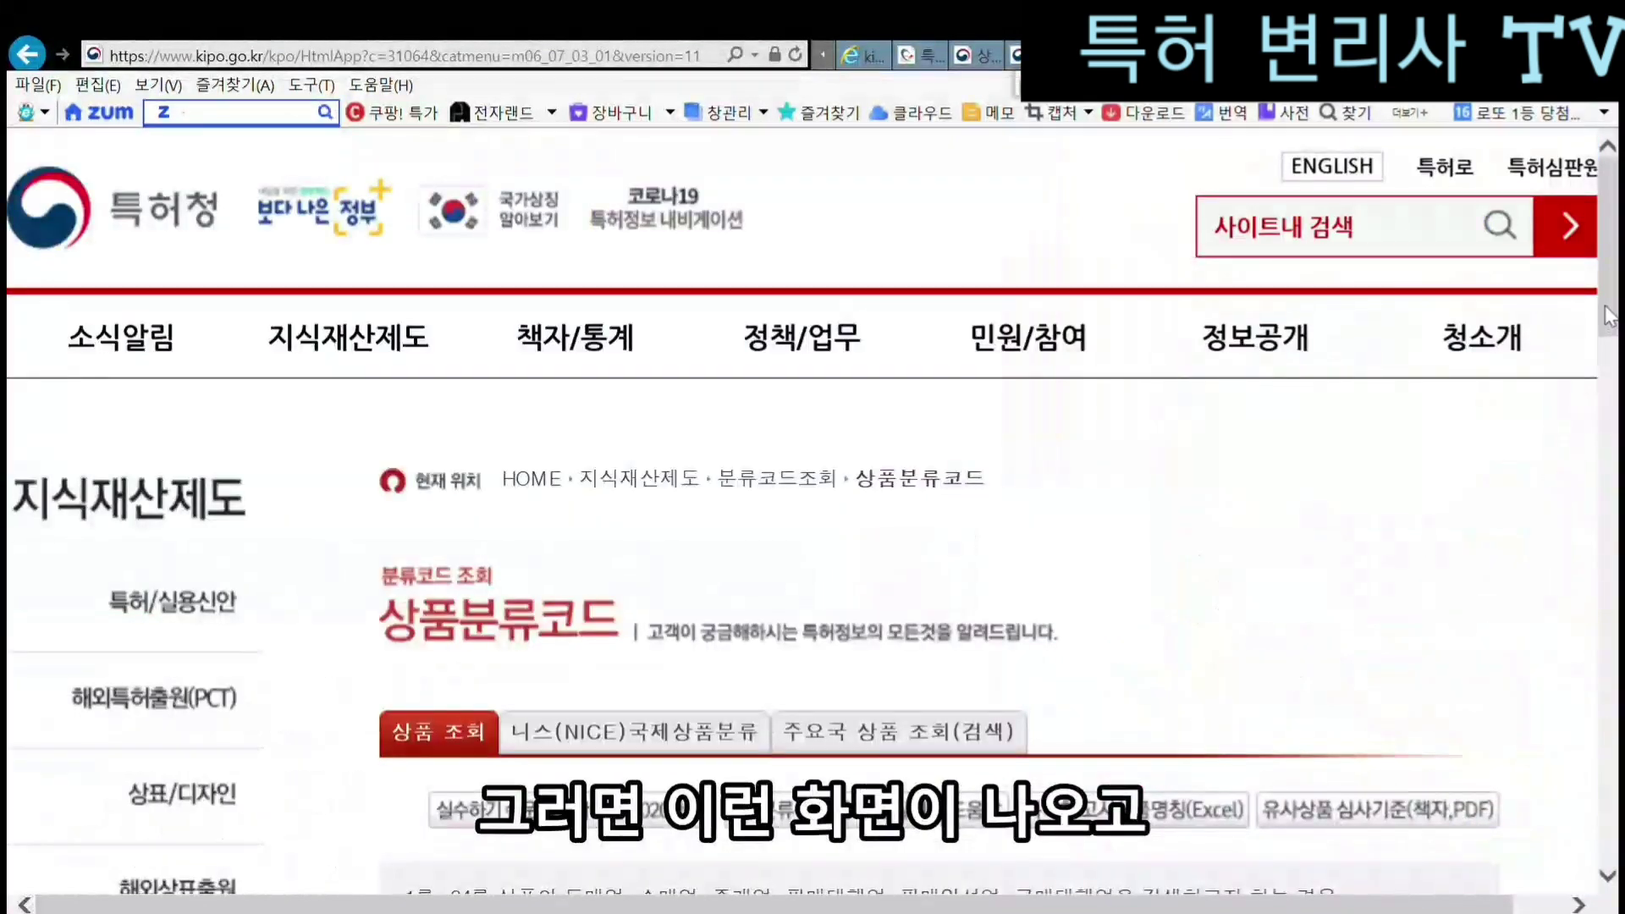
- Open the 니스(NICE)국제상품분류 list and look through its goods and service classes up to class 45
{"action": "scroll", "coordinate": [1608, 318], "scroll_direction": "down", "scroll_amount": 4}
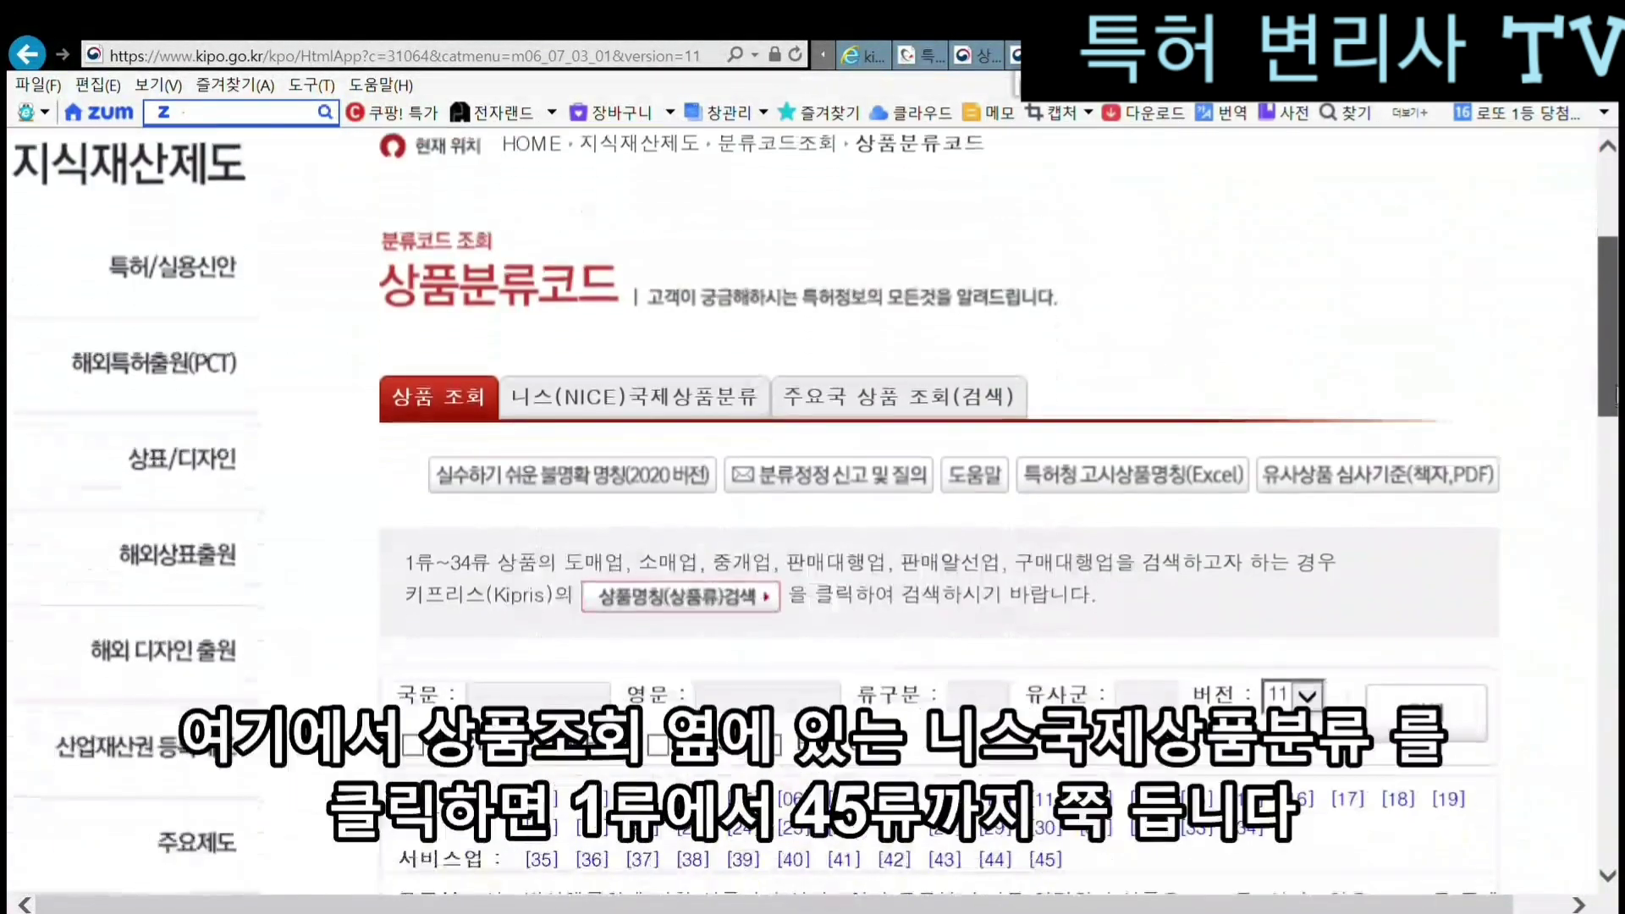
{"action": "left_click", "coordinate": [561, 412]}
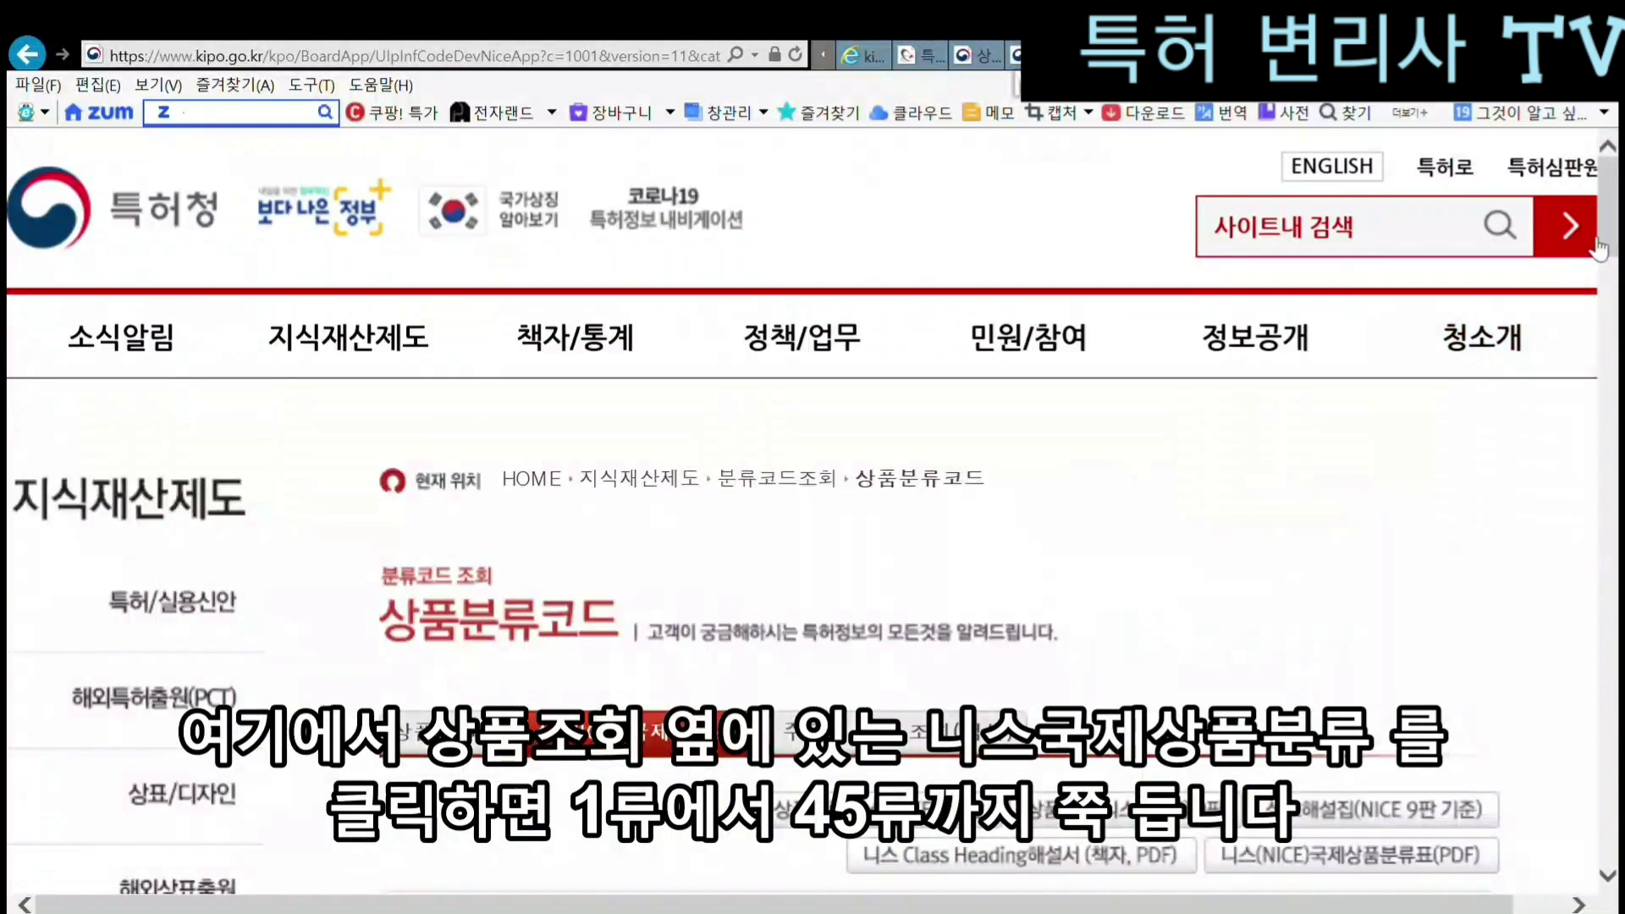
{"action": "left_click_drag", "start_coordinate": [1607, 254], "coordinate": [1612, 660]}
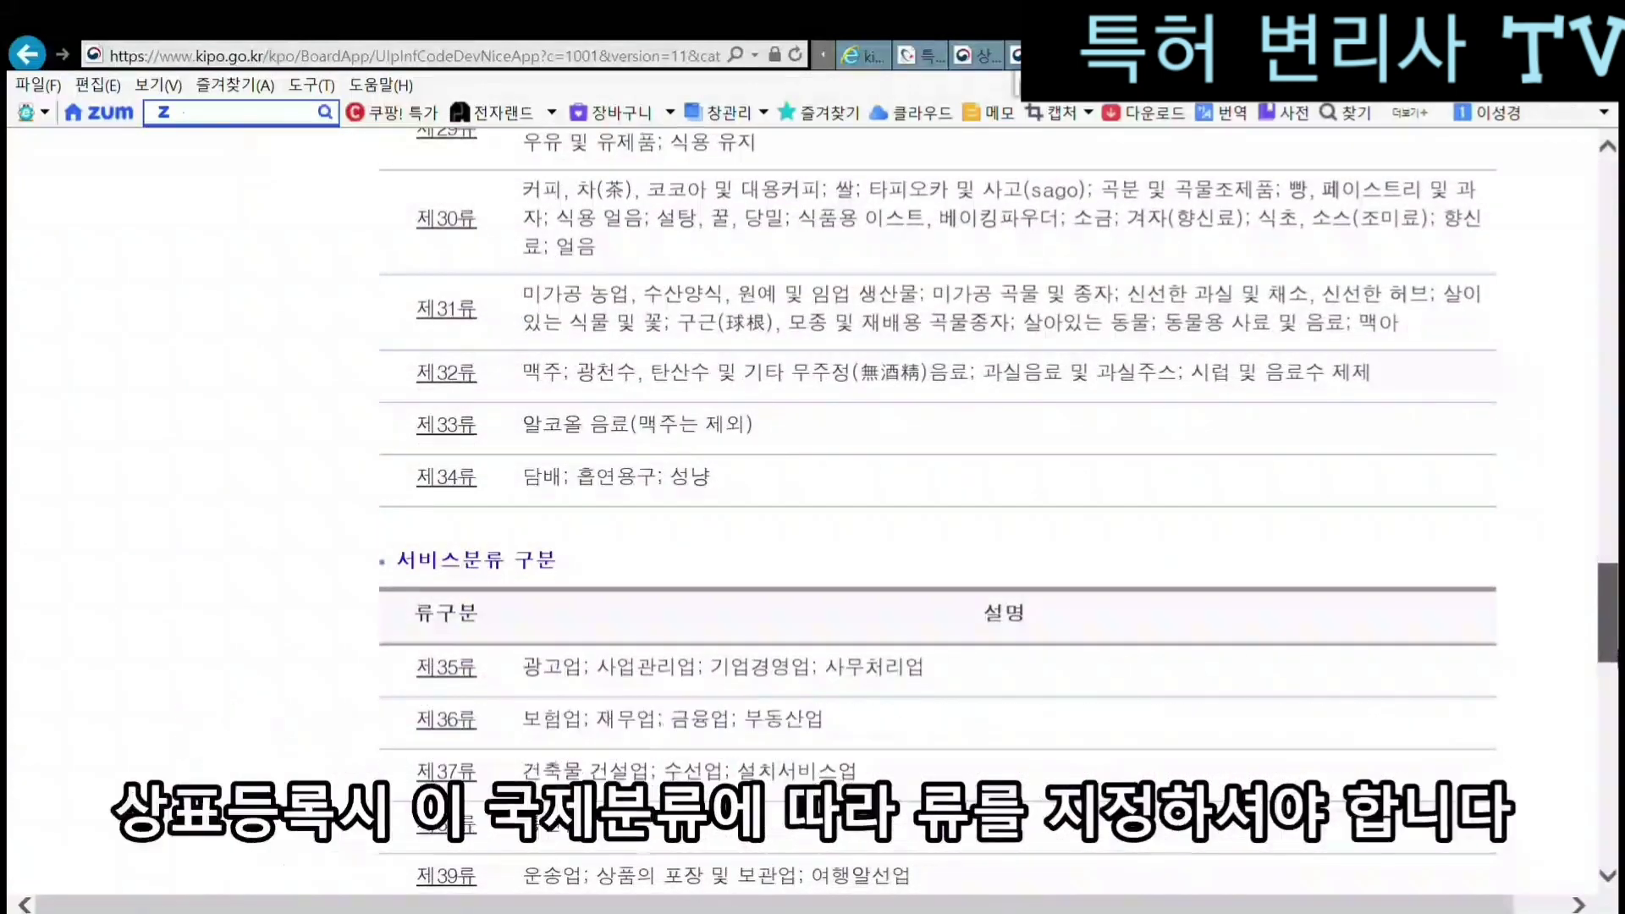
{"action": "scroll", "coordinate": [931, 508], "scroll_direction": "down", "scroll_amount": 3}
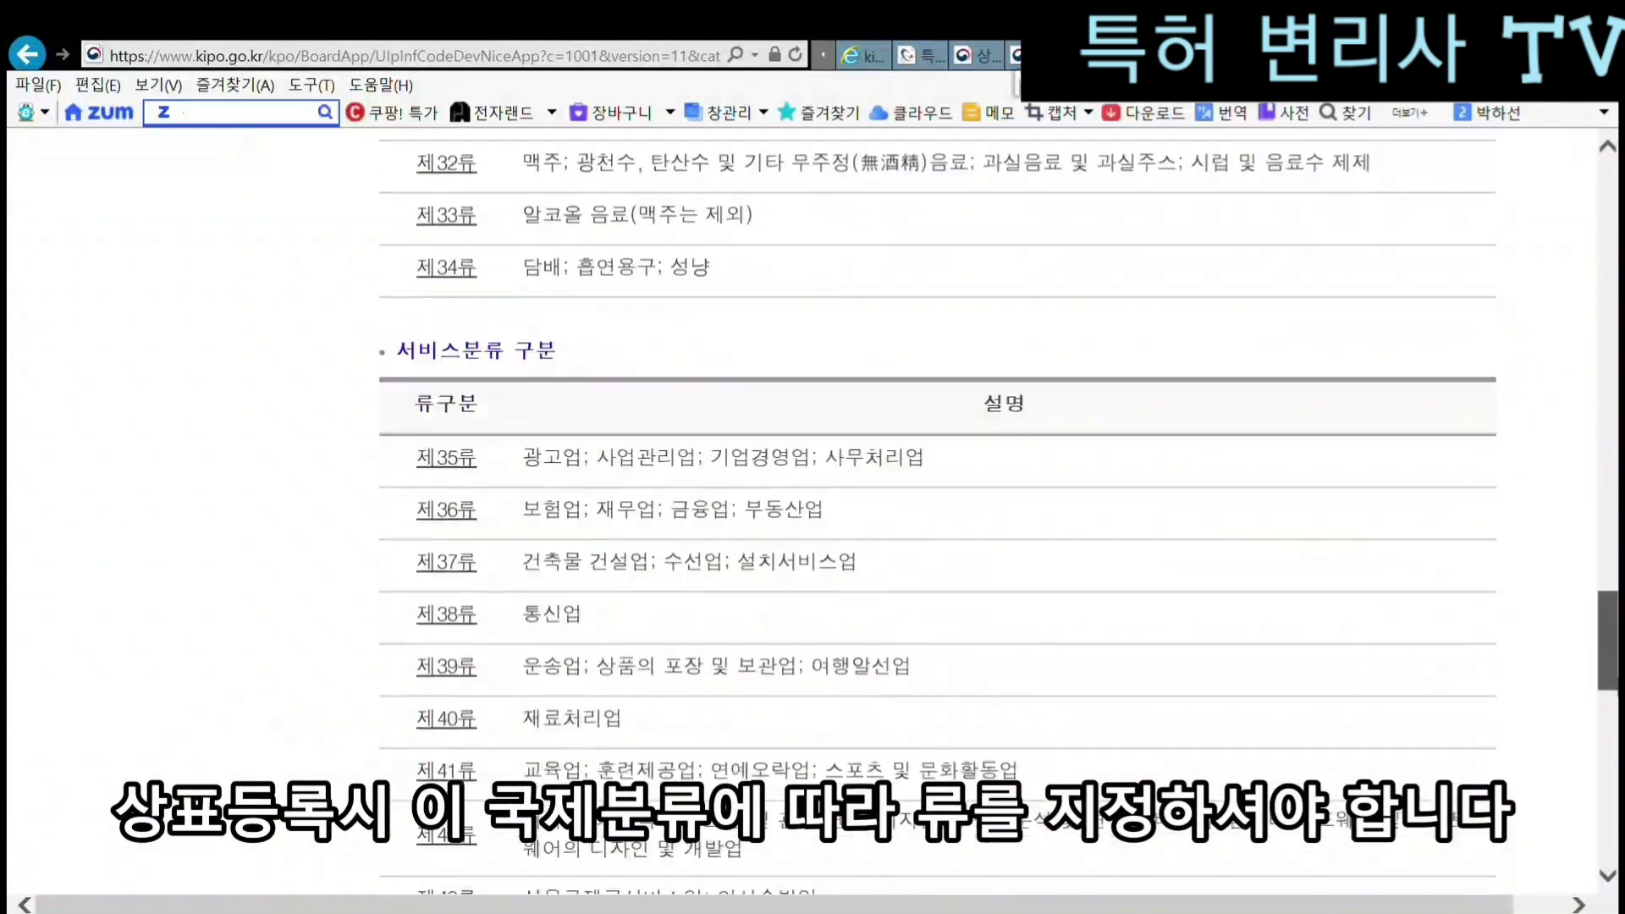
{"action": "scroll", "coordinate": [931, 508], "scroll_direction": "down", "scroll_amount": 8}
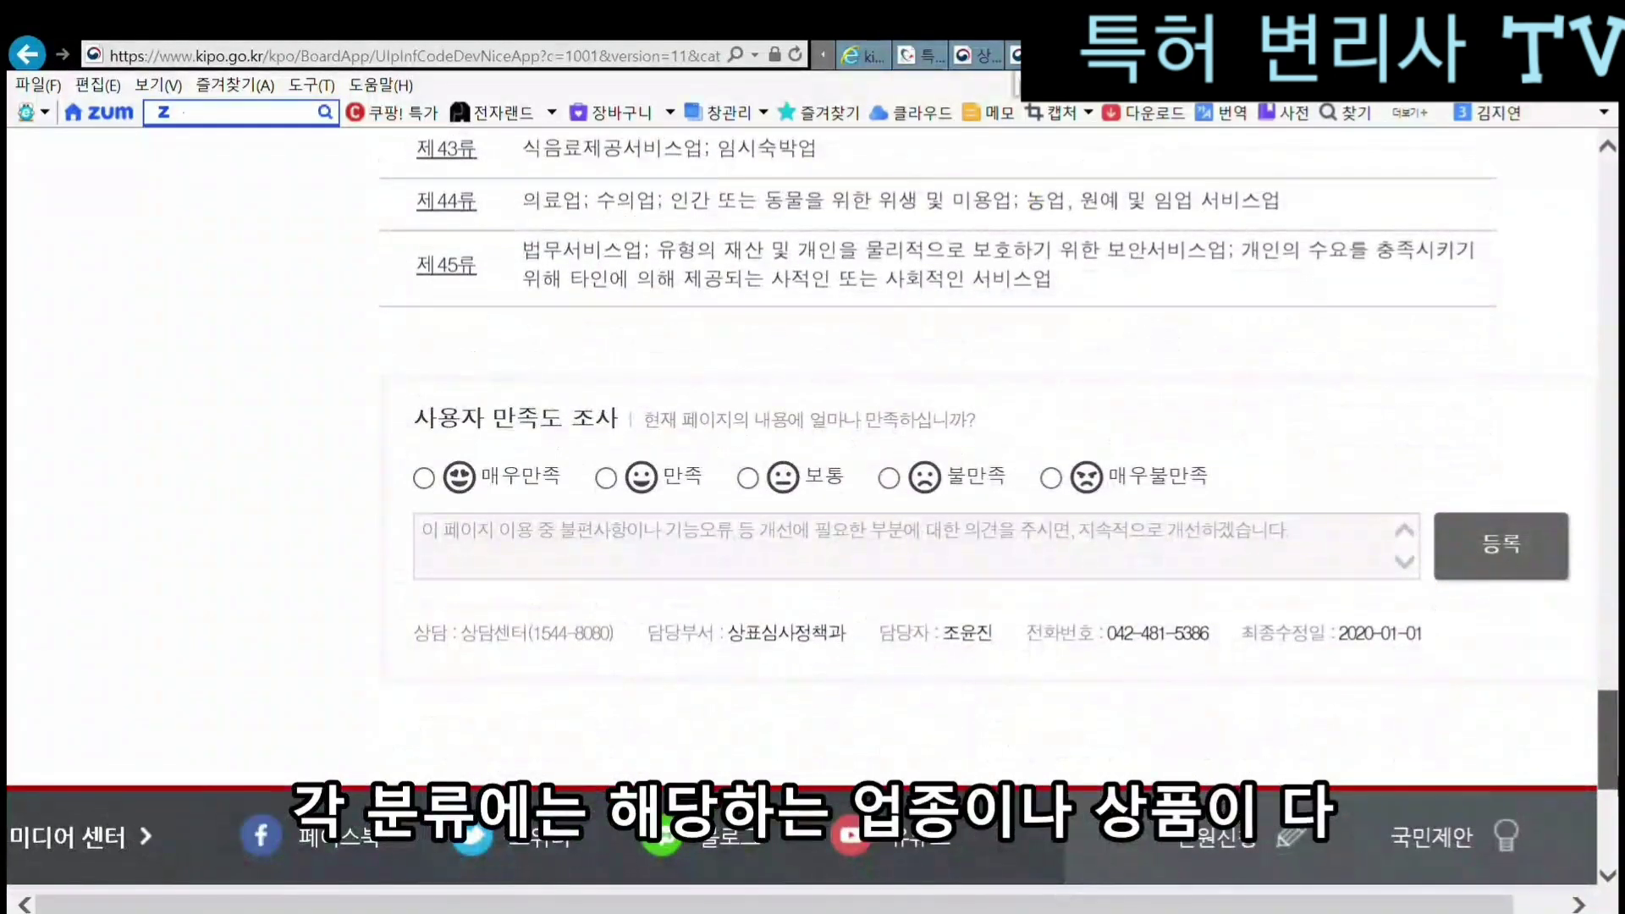
{"action": "scroll", "coordinate": [931, 507], "scroll_direction": "up", "scroll_amount": 20}
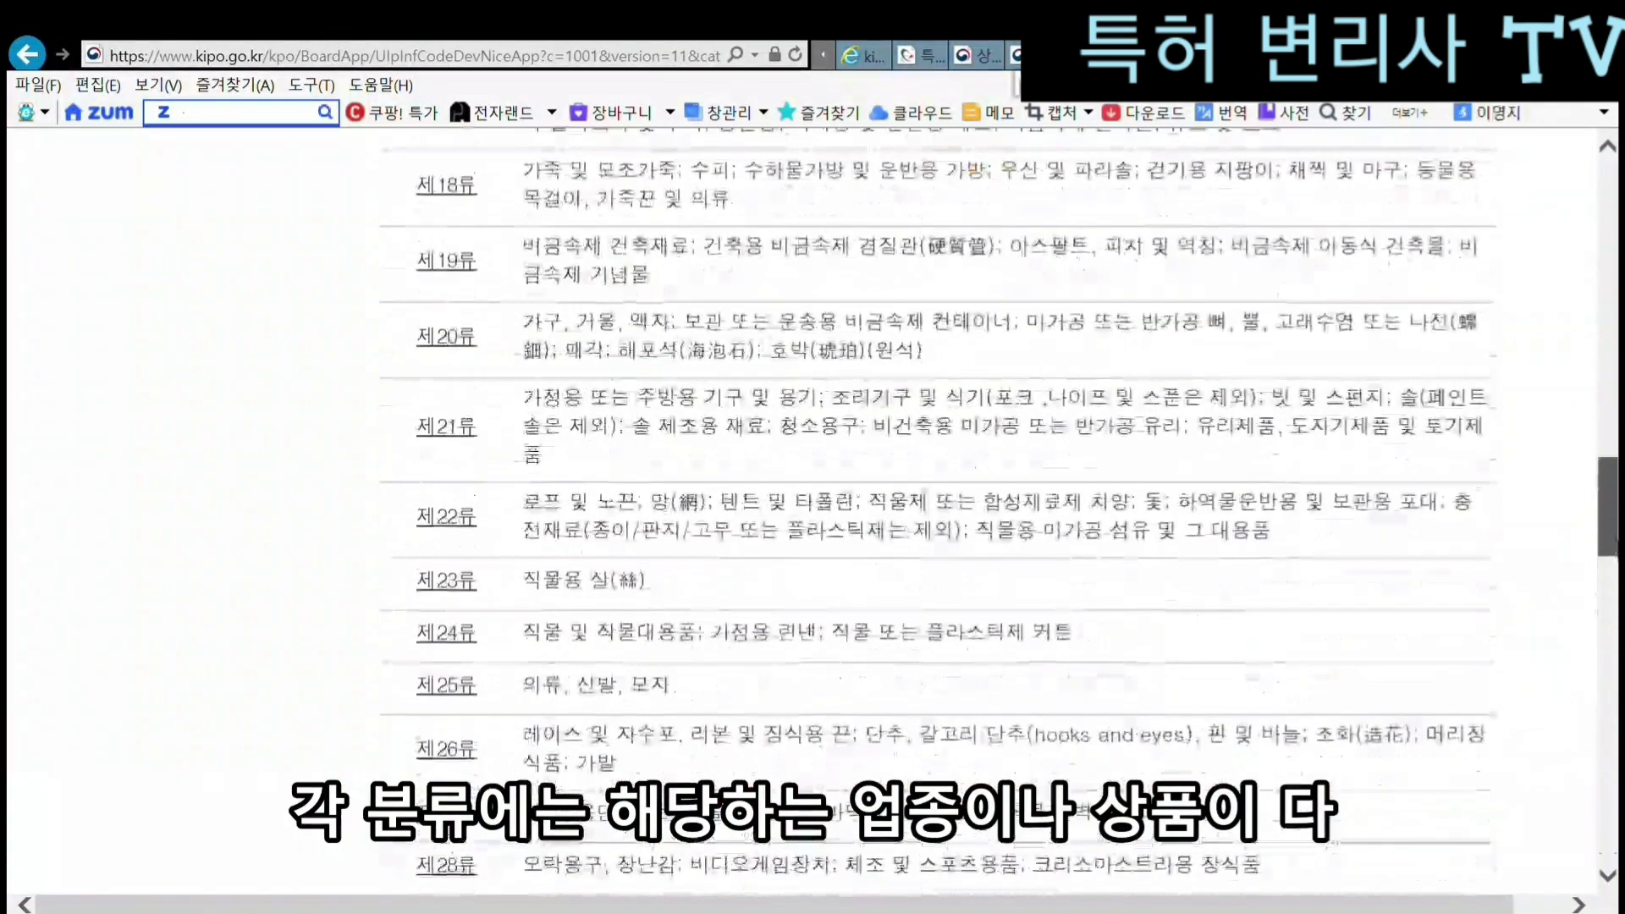
{"action": "scroll", "coordinate": [931, 508], "scroll_direction": "up", "scroll_amount": 7}
{"action": "scroll", "coordinate": [931, 507], "scroll_direction": "down", "scroll_amount": 18}
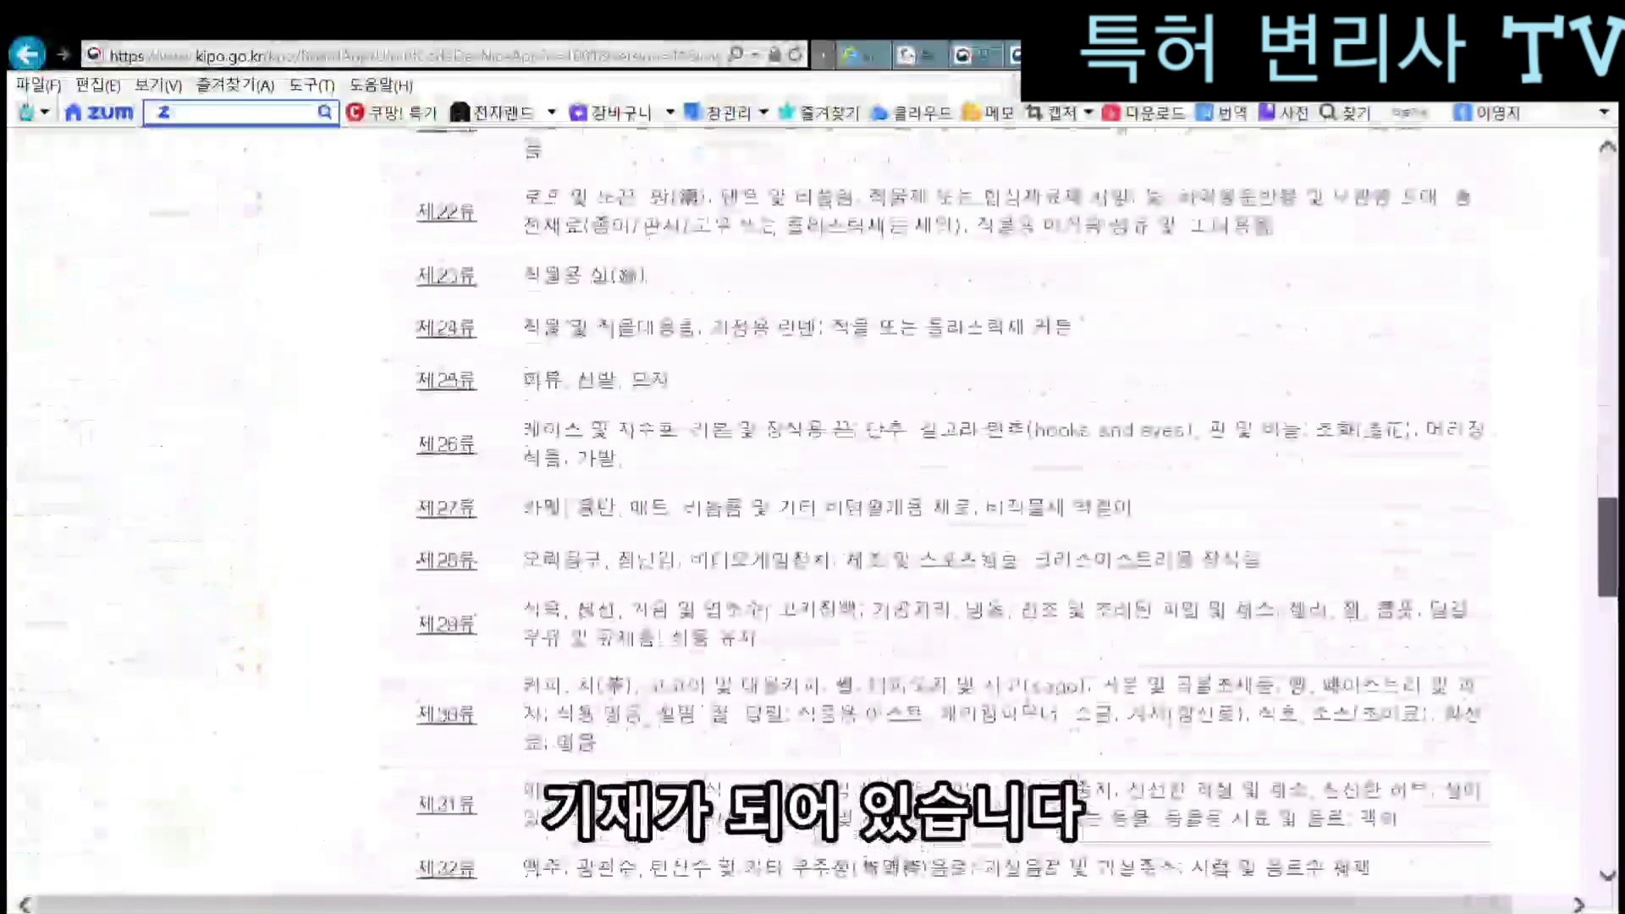
{"action": "scroll", "coordinate": [930, 508], "scroll_direction": "down", "scroll_amount": 6}
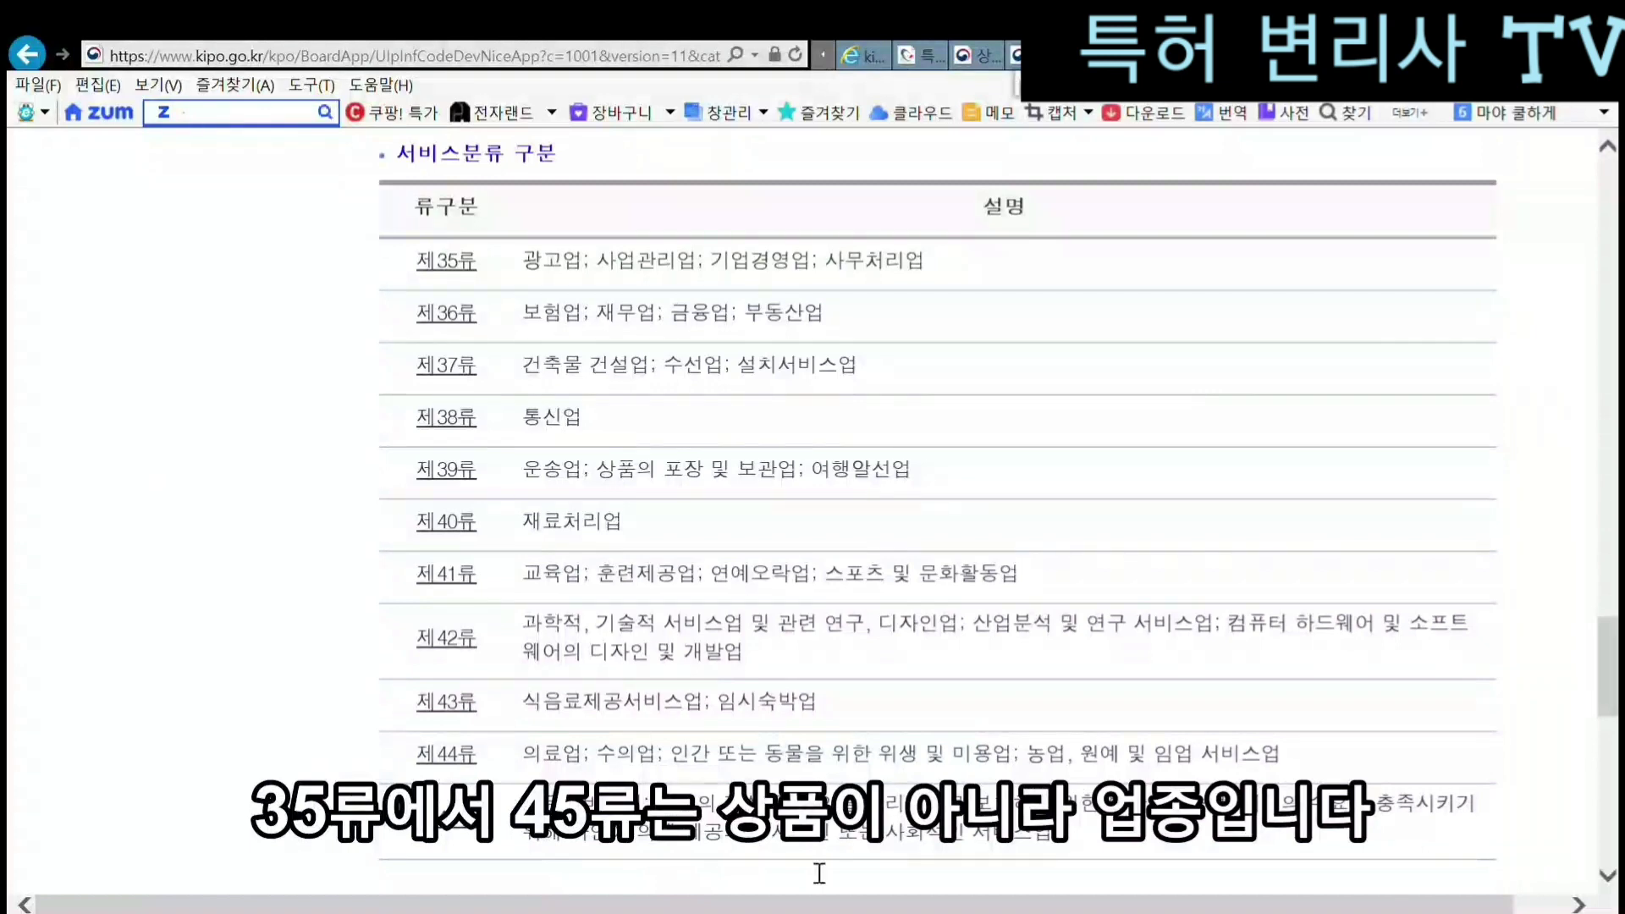
- Highlight example class descriptions: 의료업 in class 44, 통신업 in class 38, 악기 in class 15 and 직물용 실 in class 23
{"action": "left_click_drag", "start_coordinate": [520, 757], "coordinate": [583, 771]}
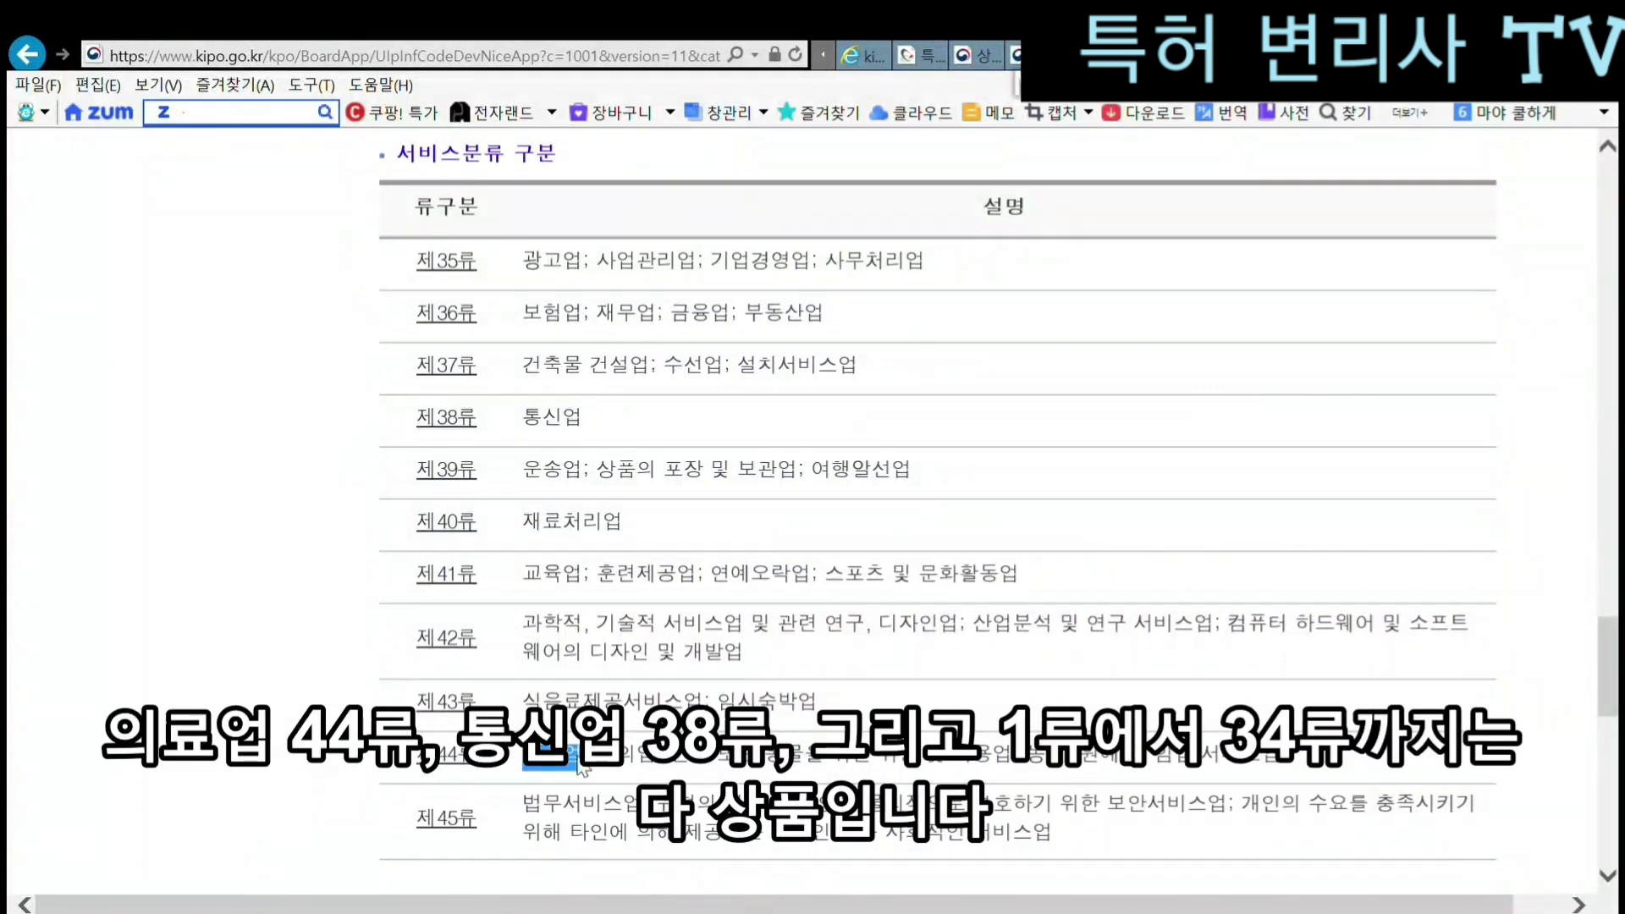
{"action": "left_click_drag", "start_coordinate": [520, 417], "coordinate": [635, 423]}
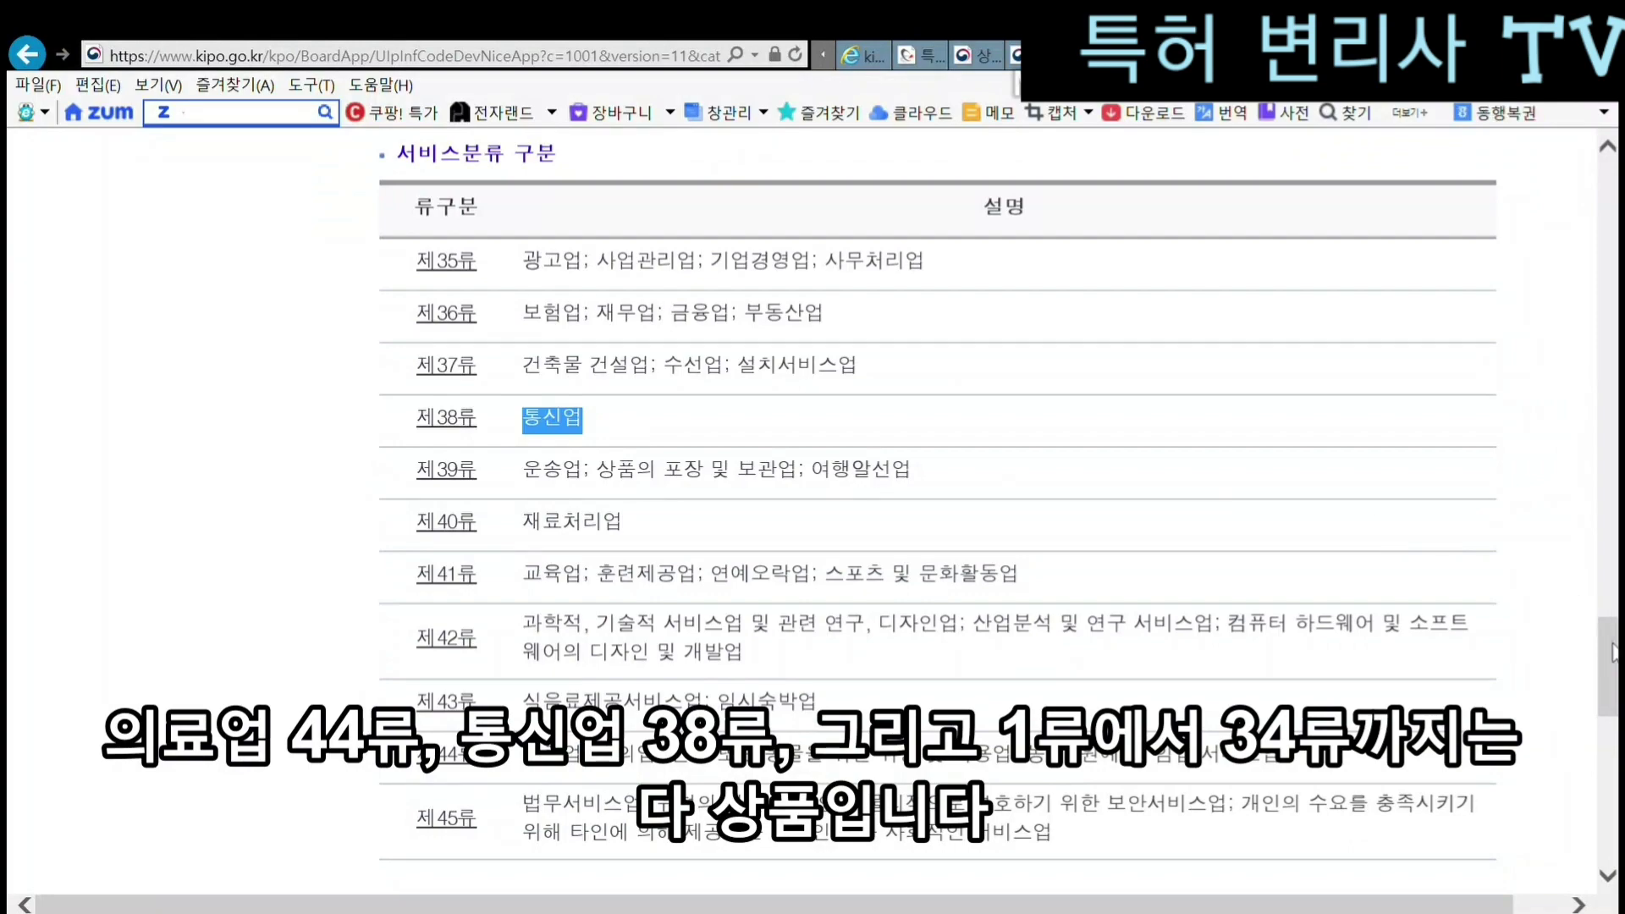
{"action": "left_click_drag", "start_coordinate": [1610, 649], "coordinate": [1615, 468]}
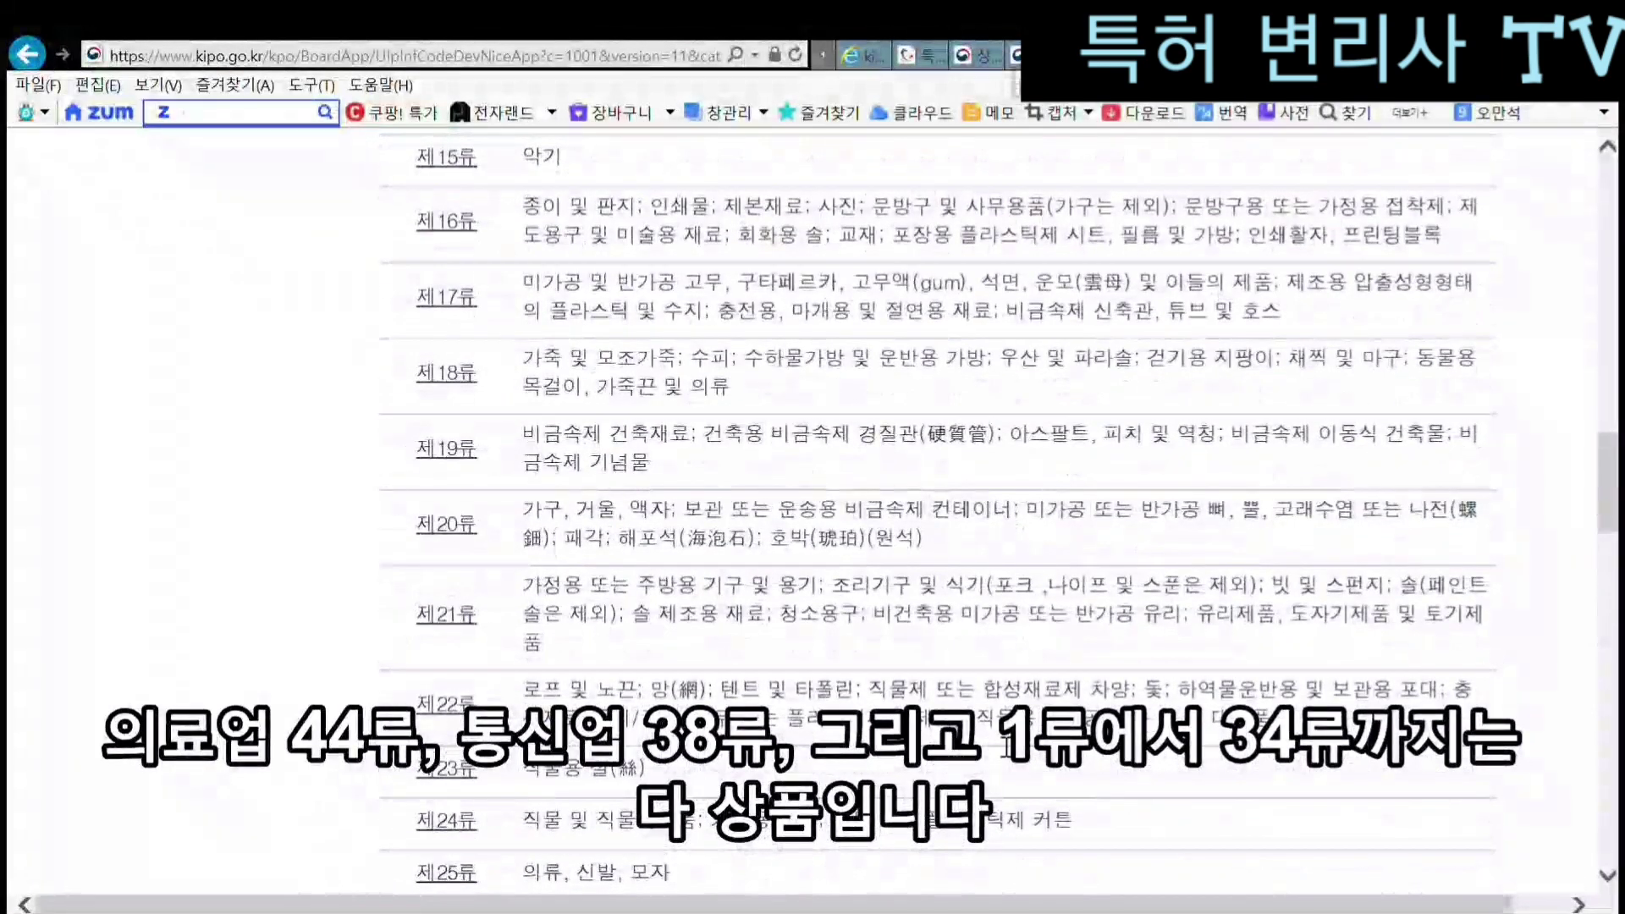
{"action": "left_click_drag", "start_coordinate": [514, 158], "coordinate": [582, 164]}
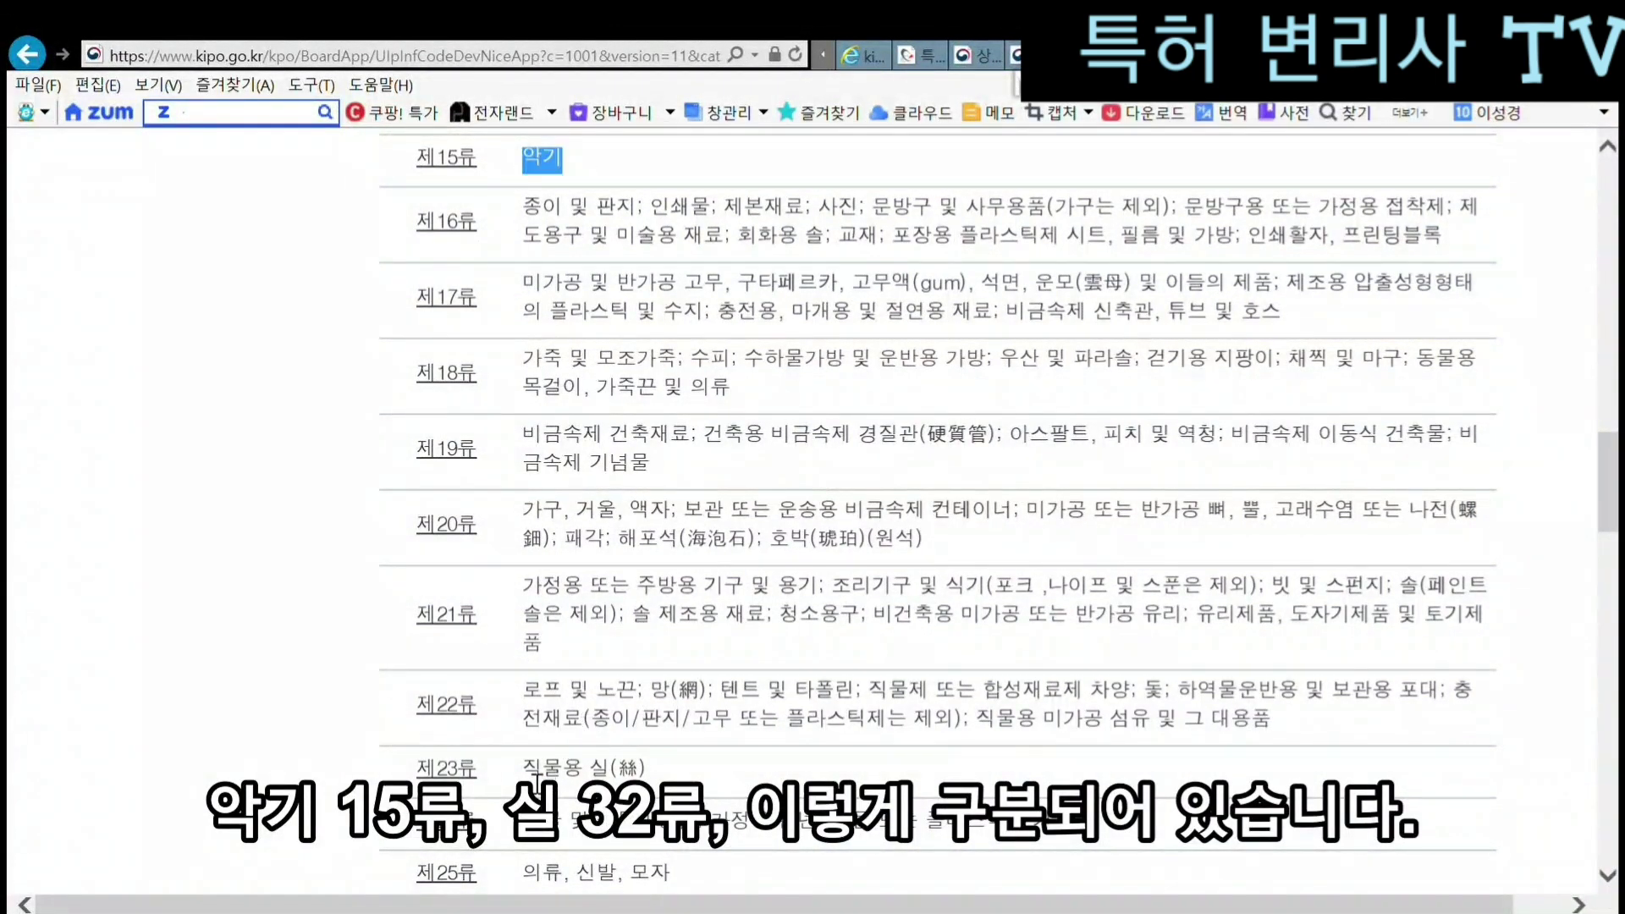
{"action": "left_click_drag", "start_coordinate": [519, 769], "coordinate": [665, 775]}
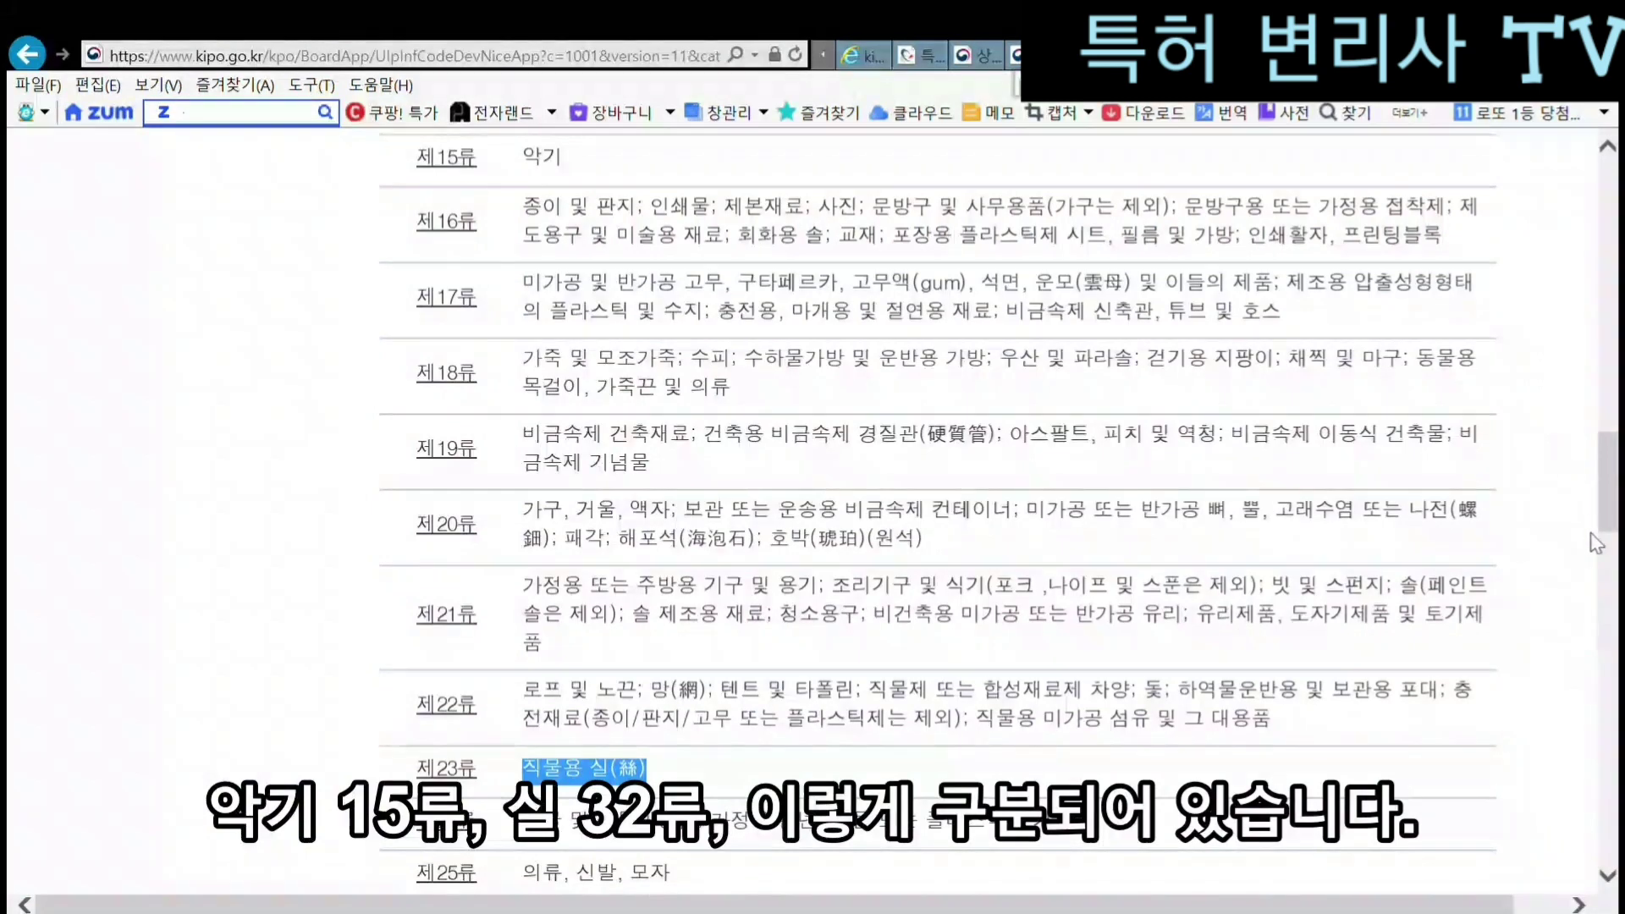
- Open the detailed goods list of class 9 (제9류), look through its entries, and return to the class list
{"action": "scroll", "coordinate": [930, 507], "scroll_direction": "up", "scroll_amount": 5}
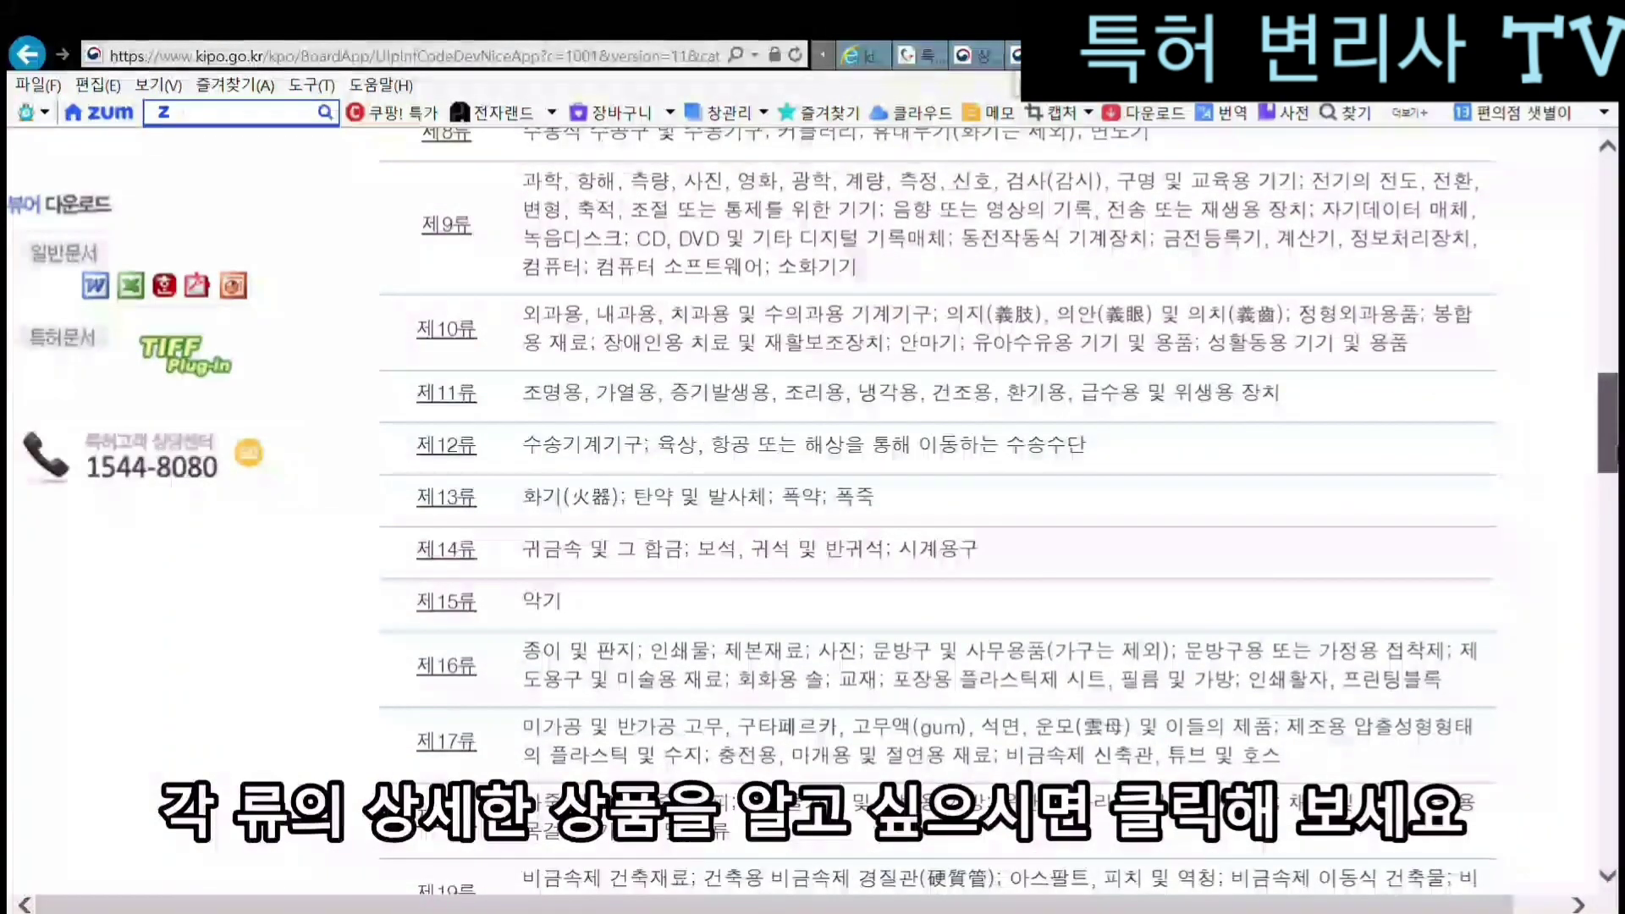
{"action": "left_click", "coordinate": [446, 226]}
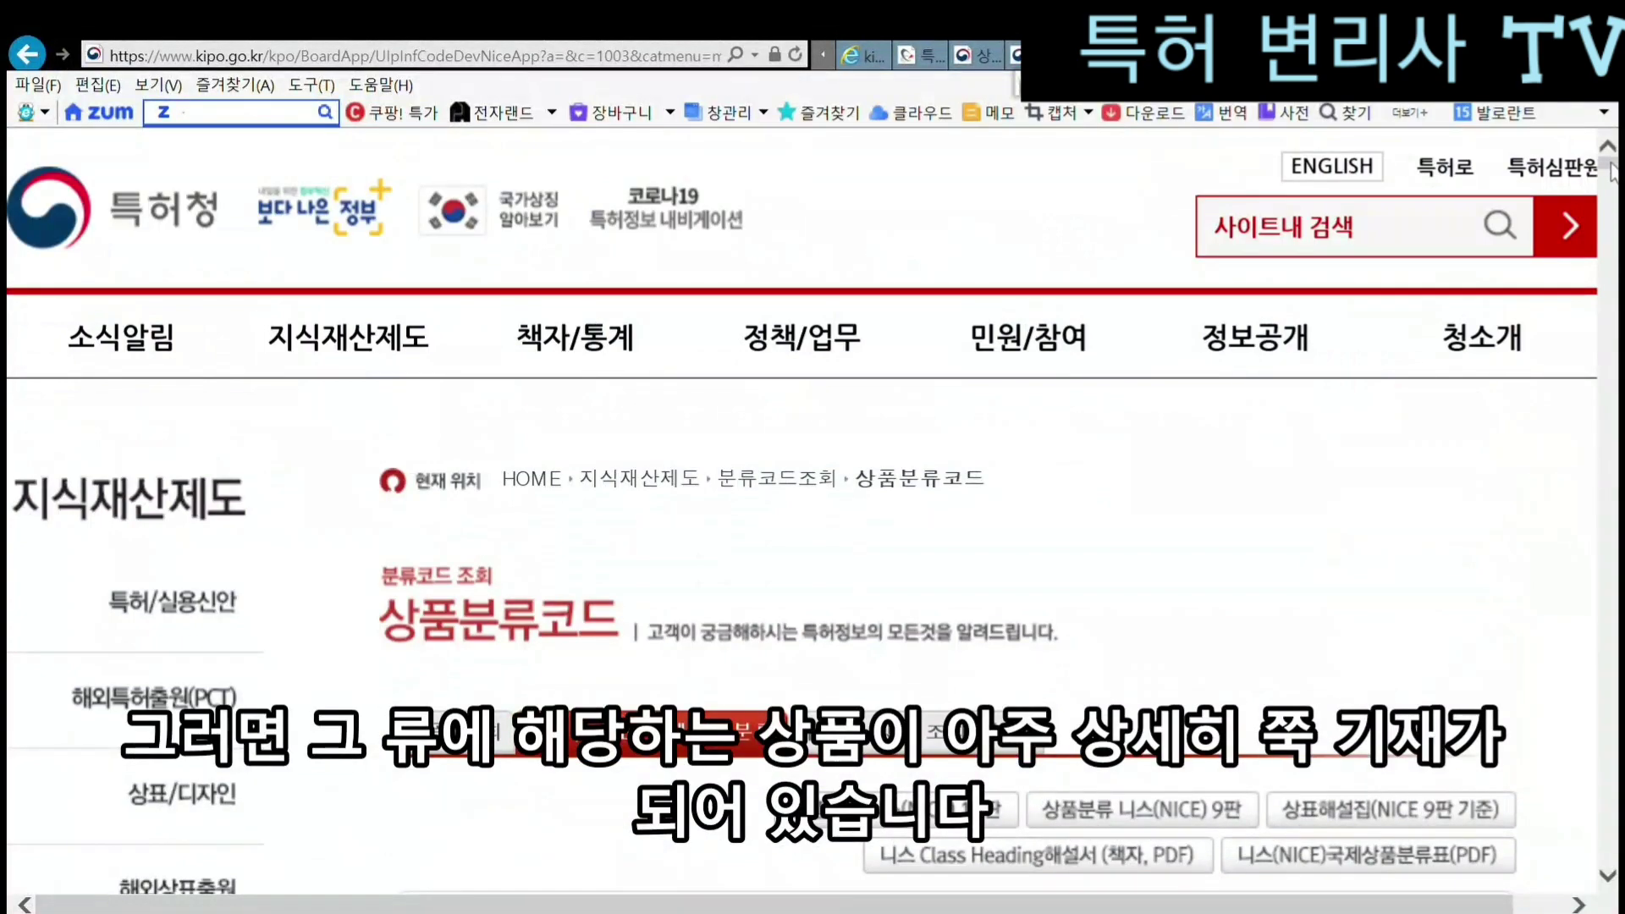
{"action": "left_click_drag", "start_coordinate": [1609, 164], "coordinate": [1610, 237]}
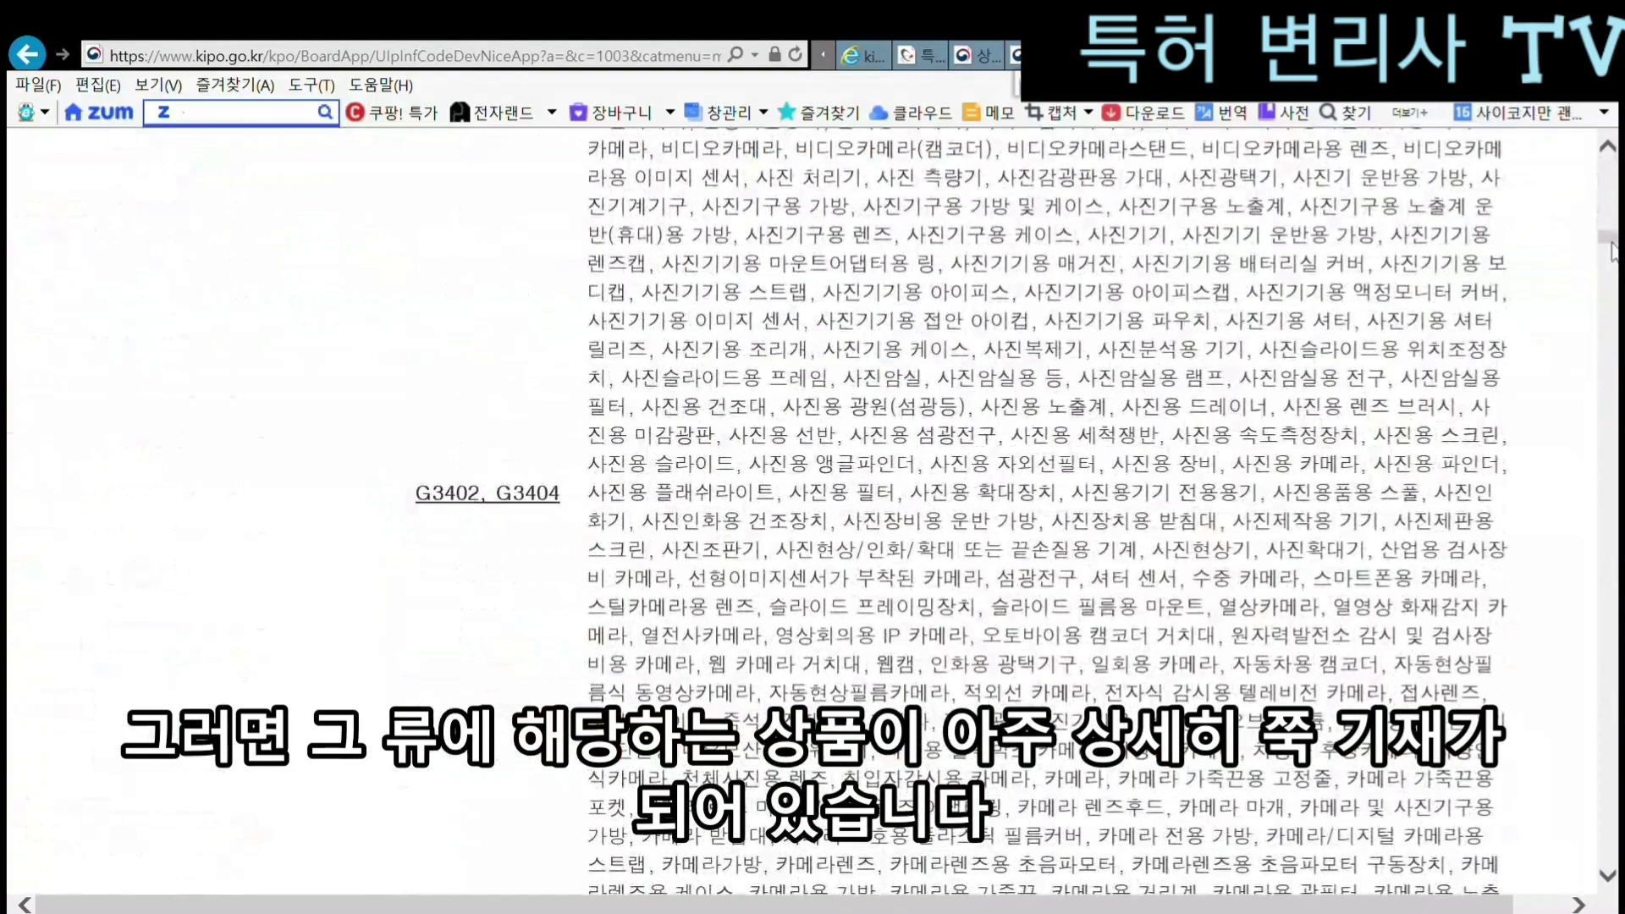
{"action": "left_click_drag", "start_coordinate": [1611, 248], "coordinate": [1611, 319]}
{"action": "scroll", "coordinate": [812, 742], "scroll_direction": "up", "scroll_amount": 6}
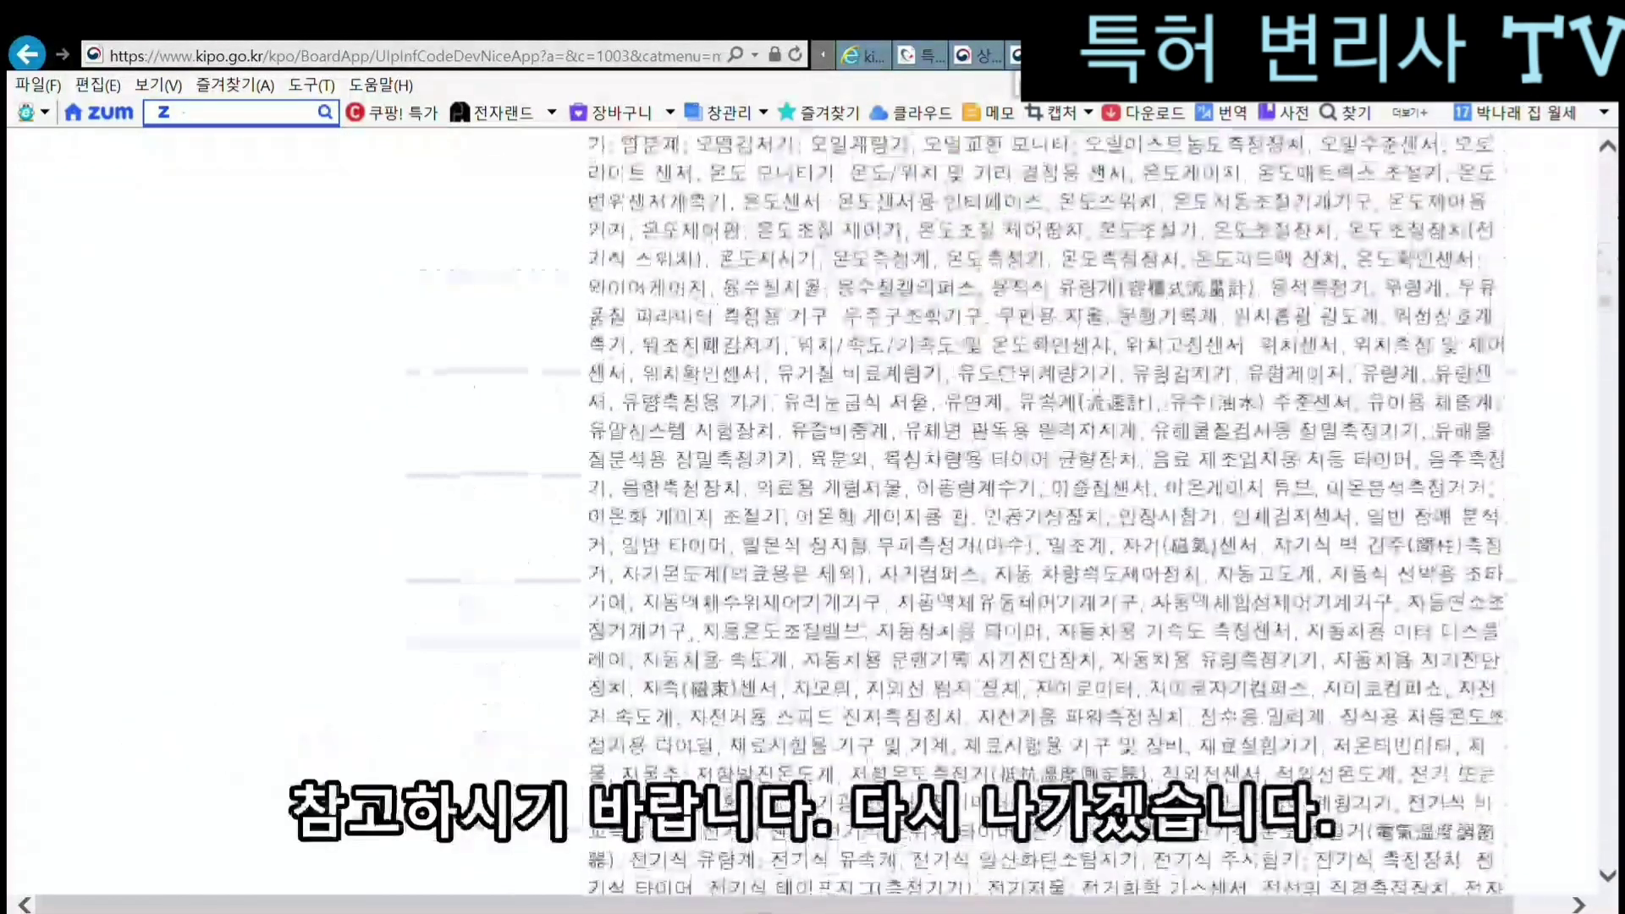
{"action": "left_click", "coordinate": [36, 65]}
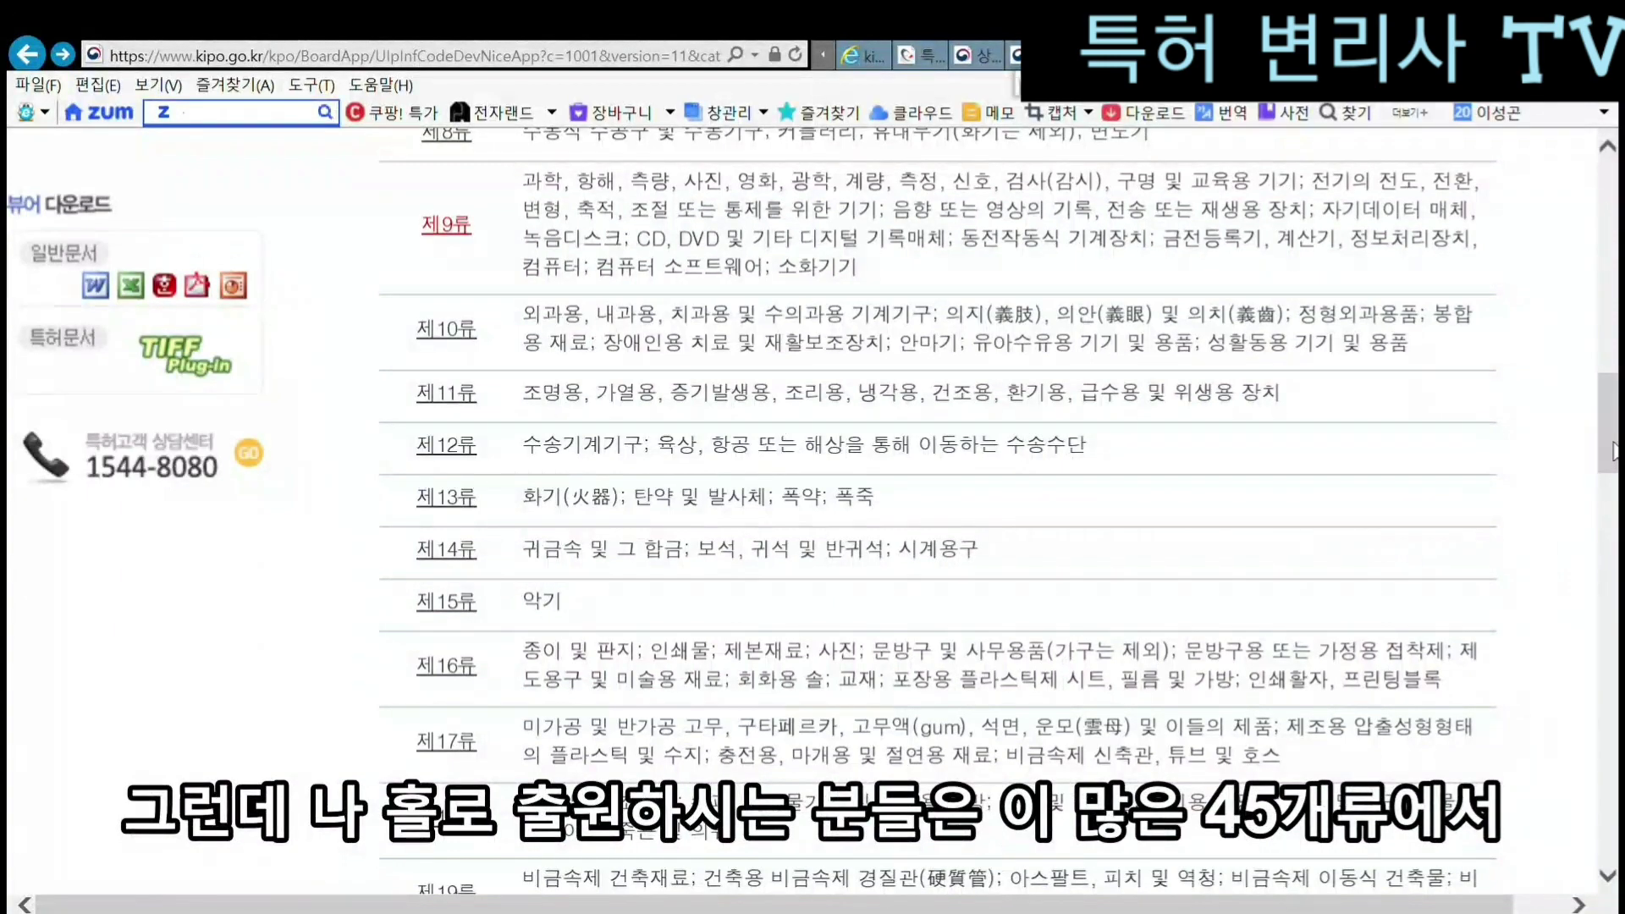
- Search the NICE classification for the Korean goods name 로션 and highlight the class number of the first result
{"action": "left_click_drag", "start_coordinate": [1614, 423], "coordinate": [1615, 359]}
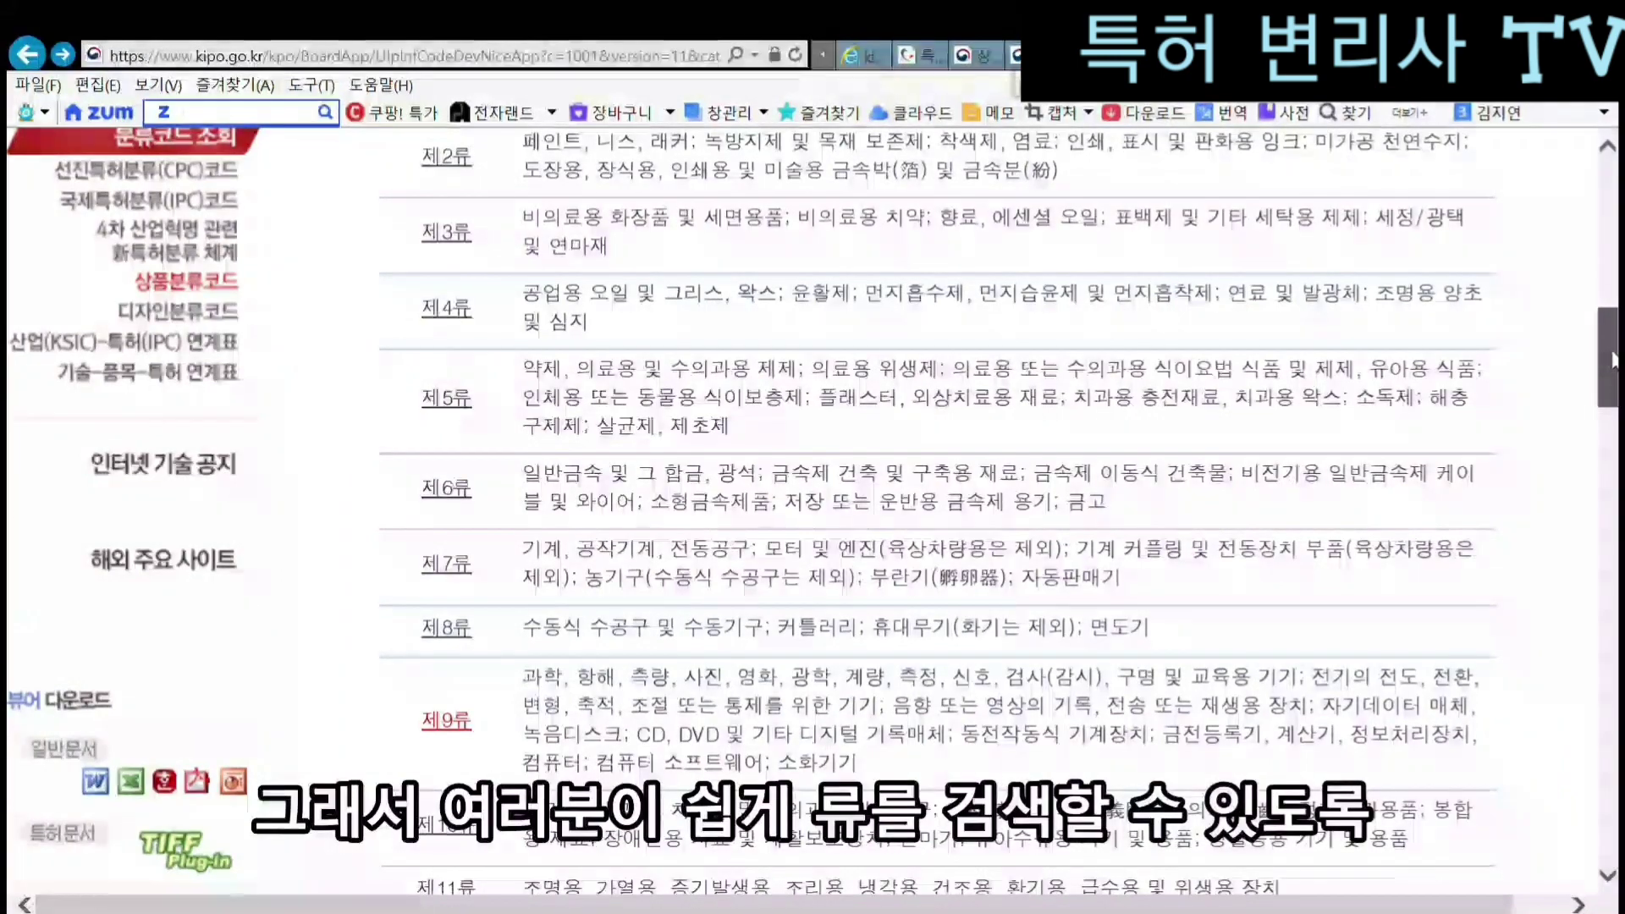
{"action": "left_click_drag", "start_coordinate": [1614, 361], "coordinate": [1615, 332]}
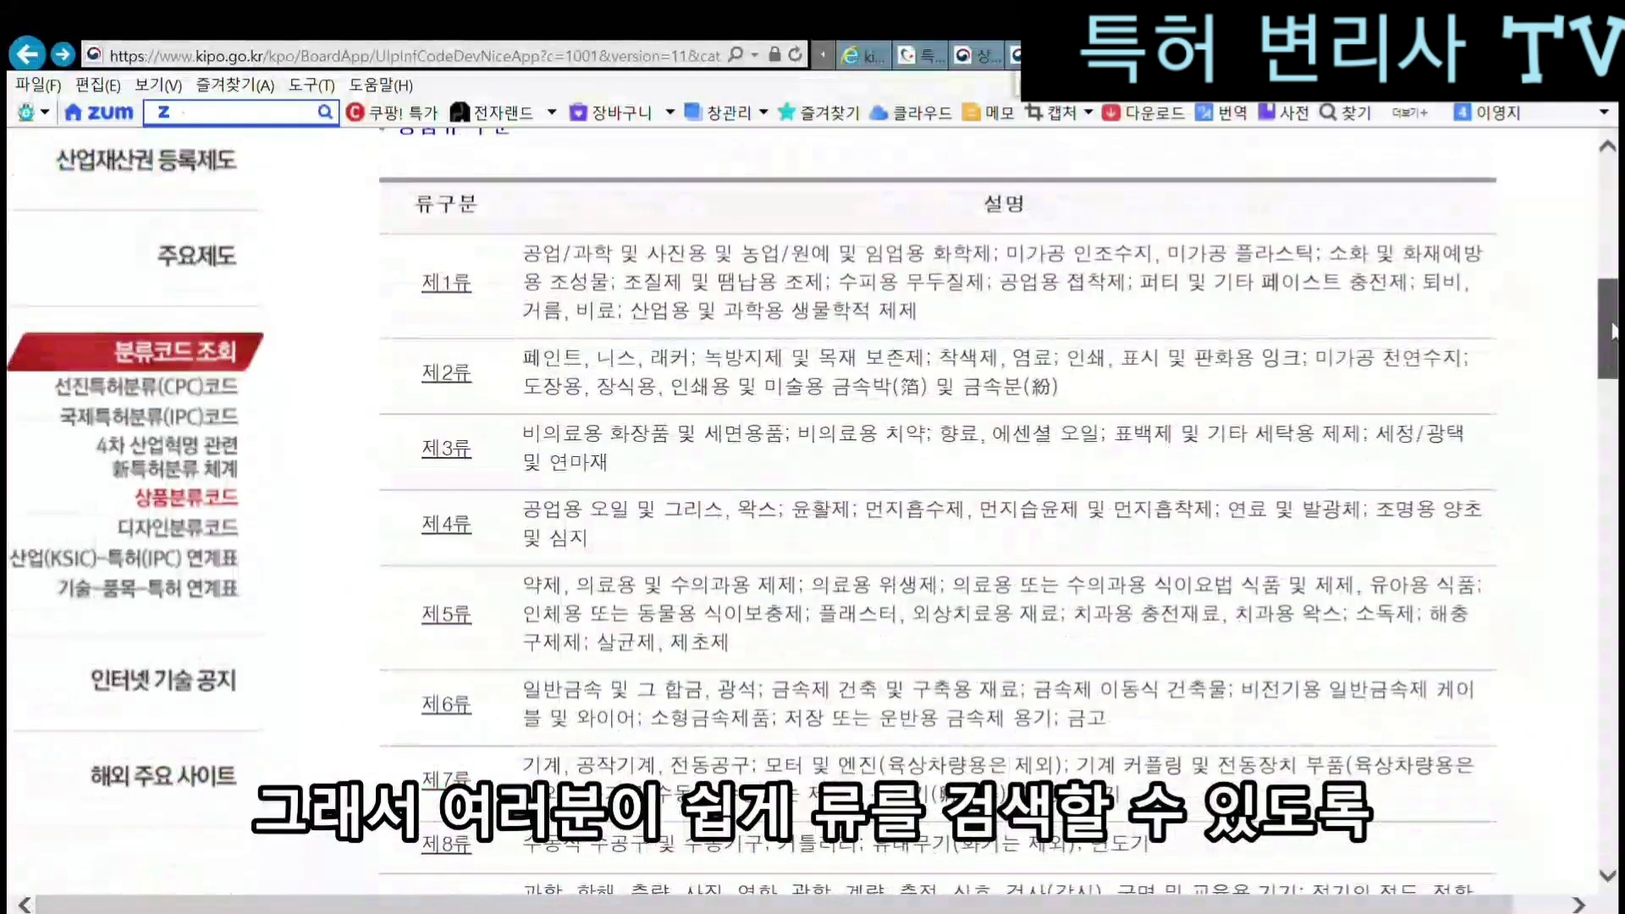
{"action": "scroll", "coordinate": [347, 651], "scroll_direction": "up", "scroll_amount": 5}
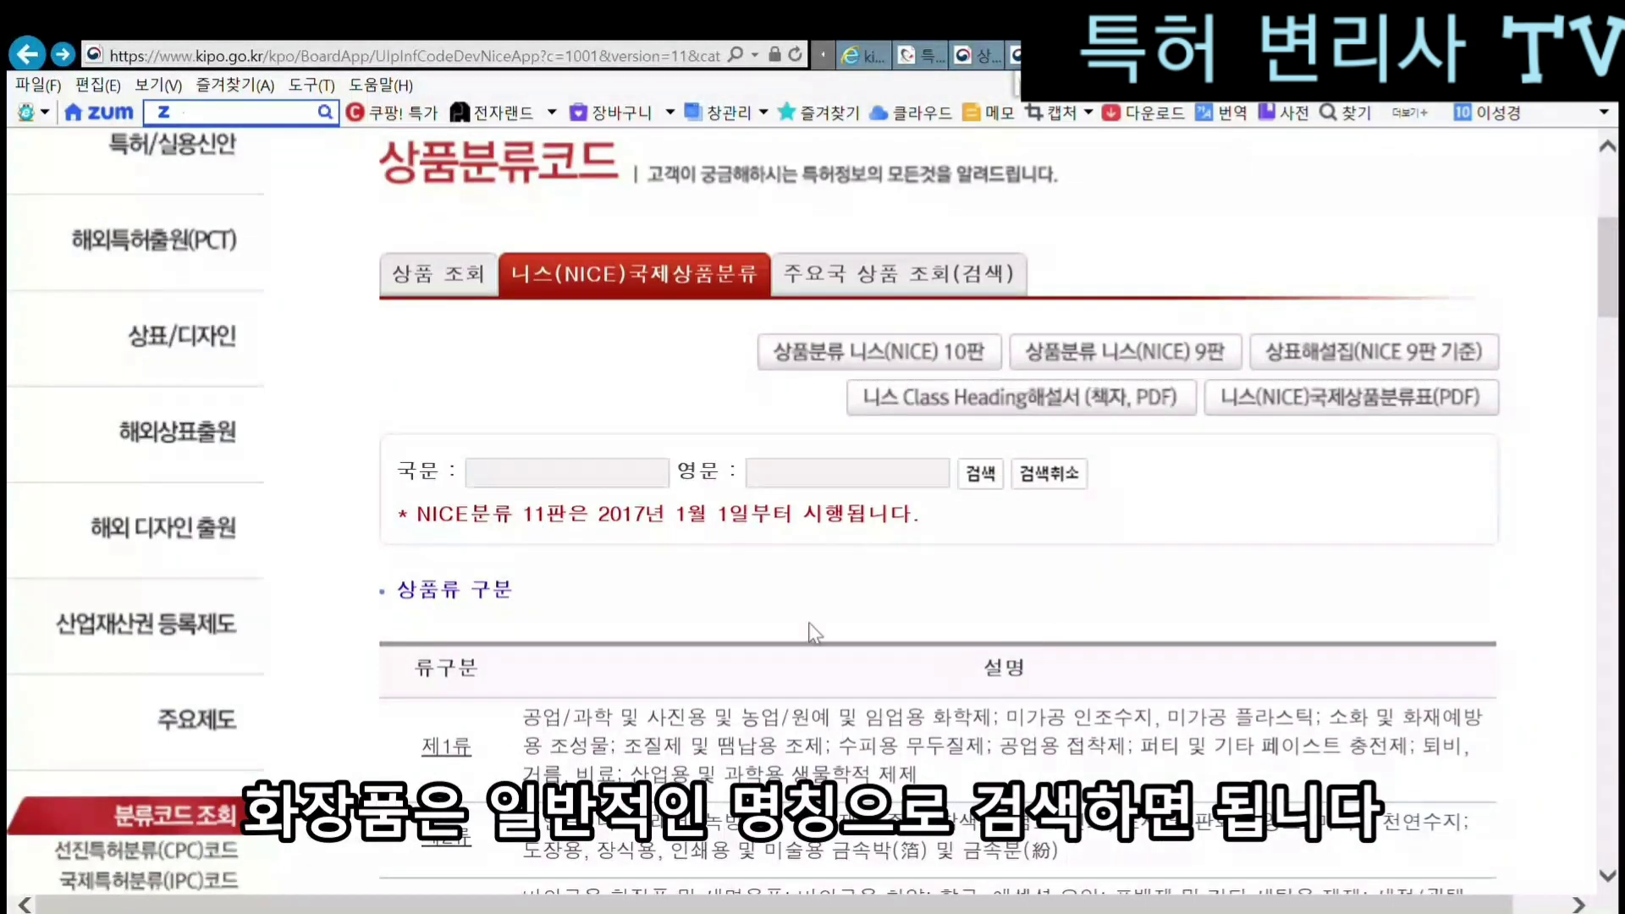
{"action": "left_click", "coordinate": [638, 478]}
{"action": "type", "text": "로션"}
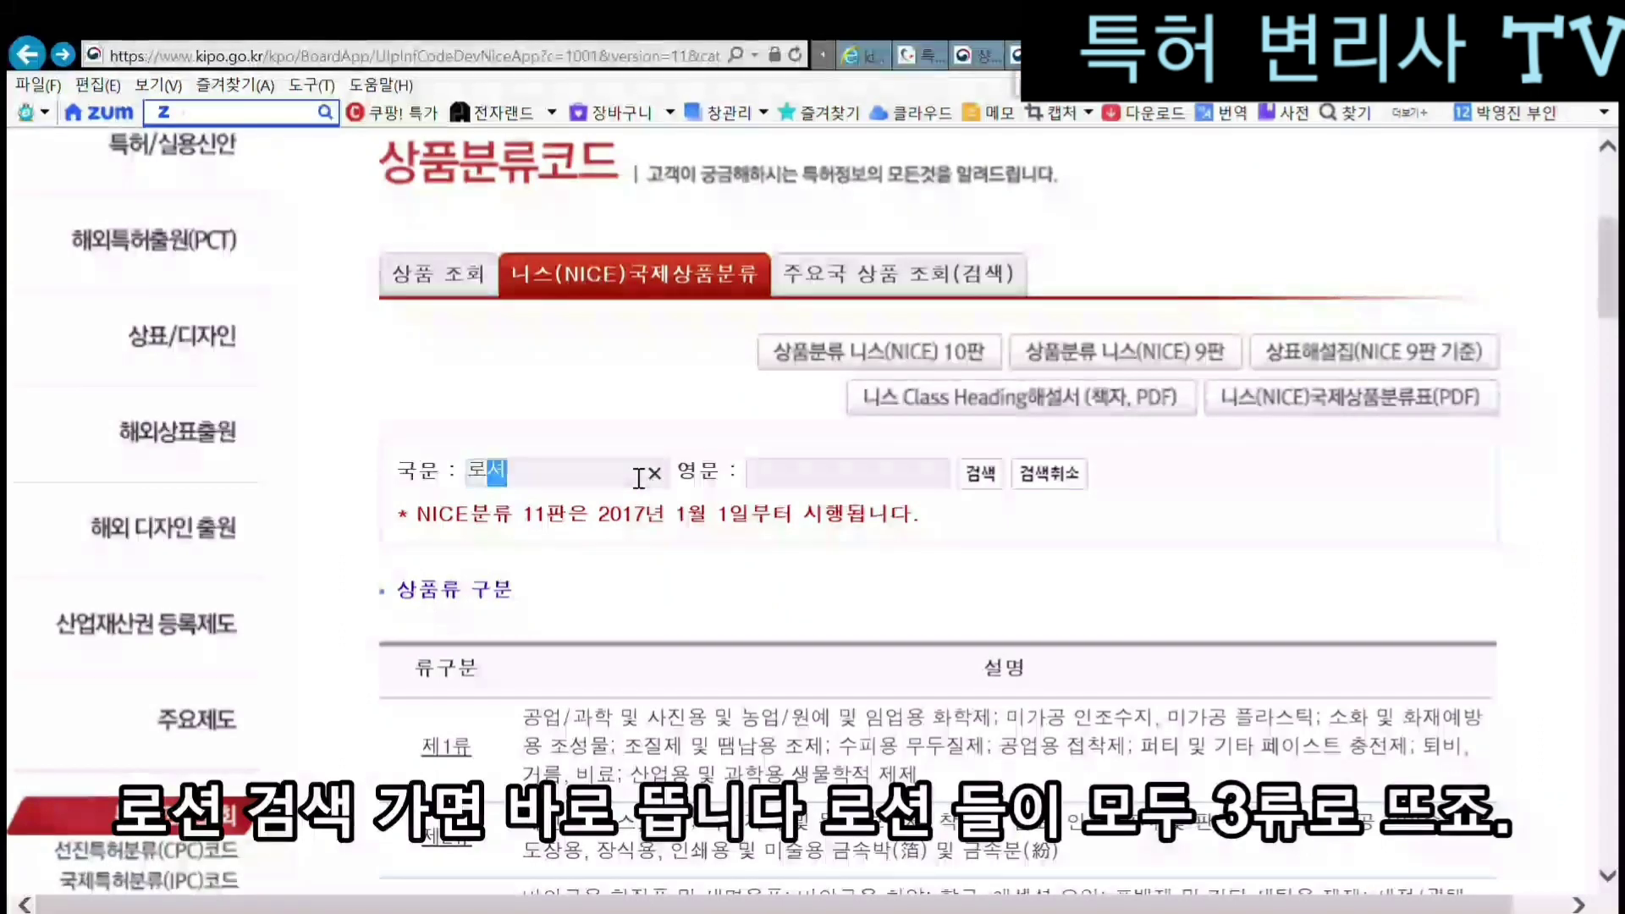
{"action": "left_click", "coordinate": [998, 486]}
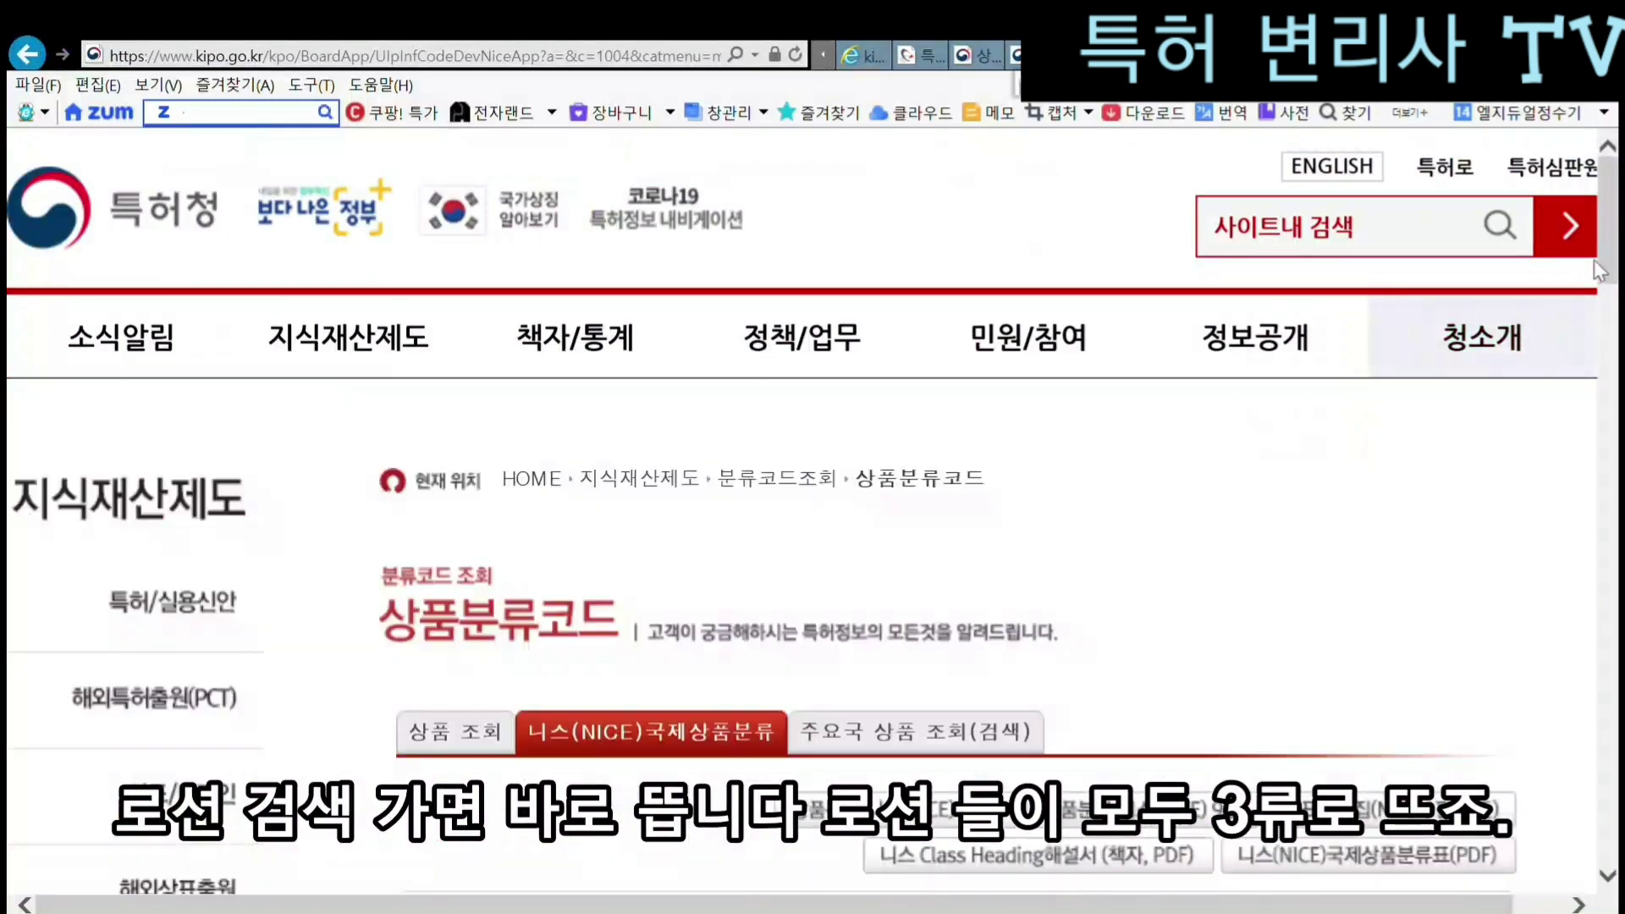
{"action": "left_click_drag", "start_coordinate": [1608, 263], "coordinate": [1608, 377]}
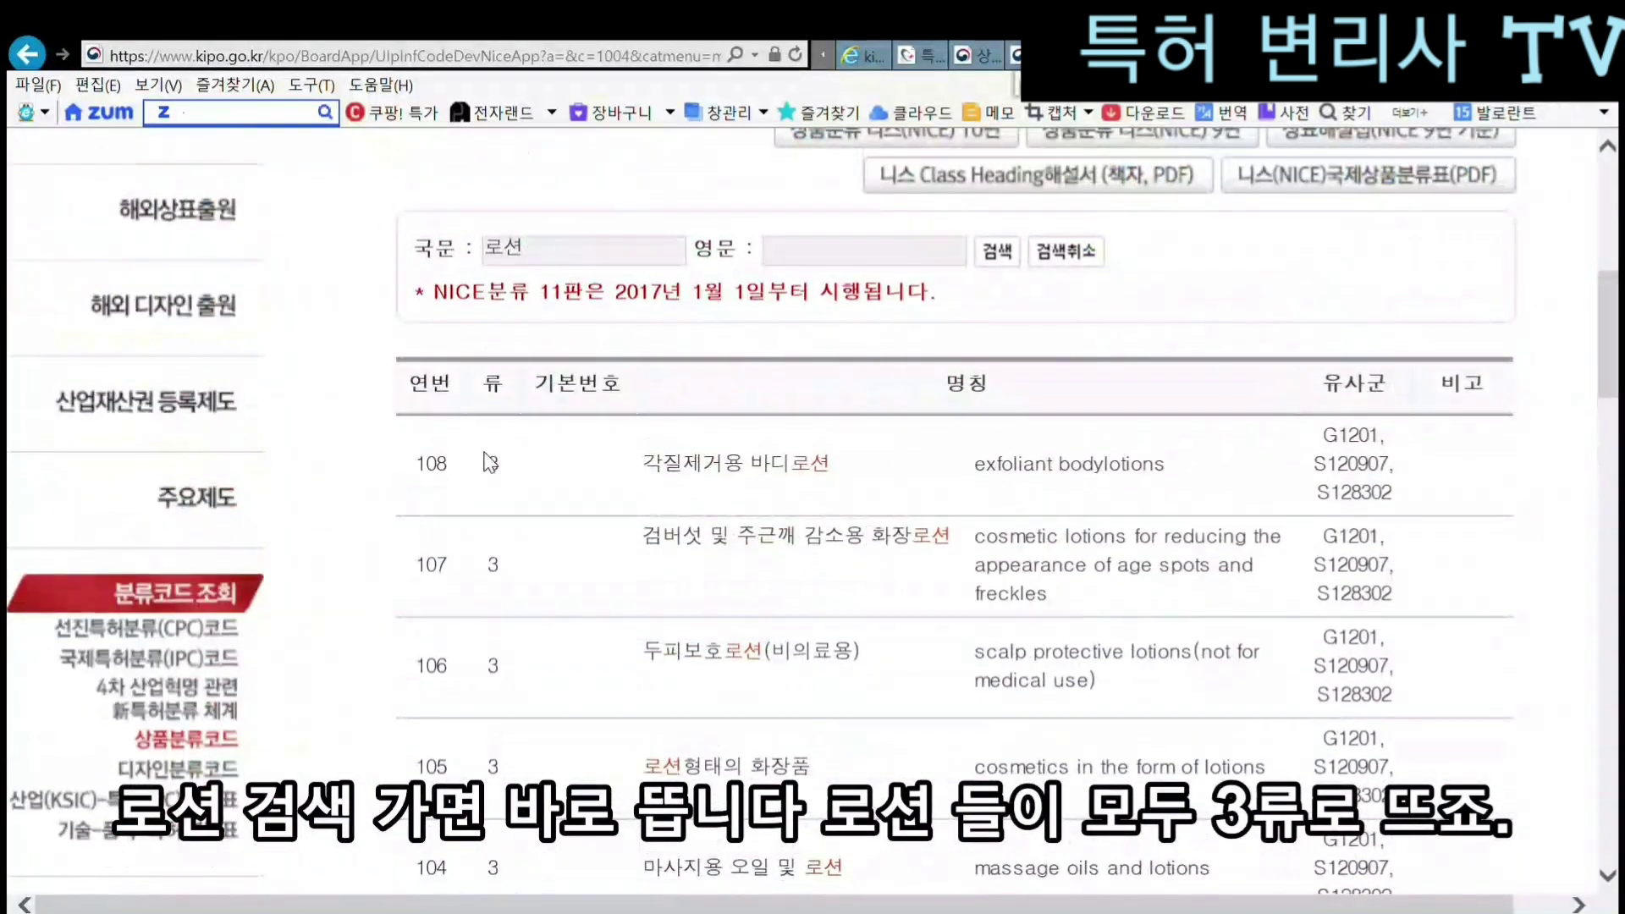
{"action": "left_click_drag", "start_coordinate": [488, 465], "coordinate": [518, 468]}
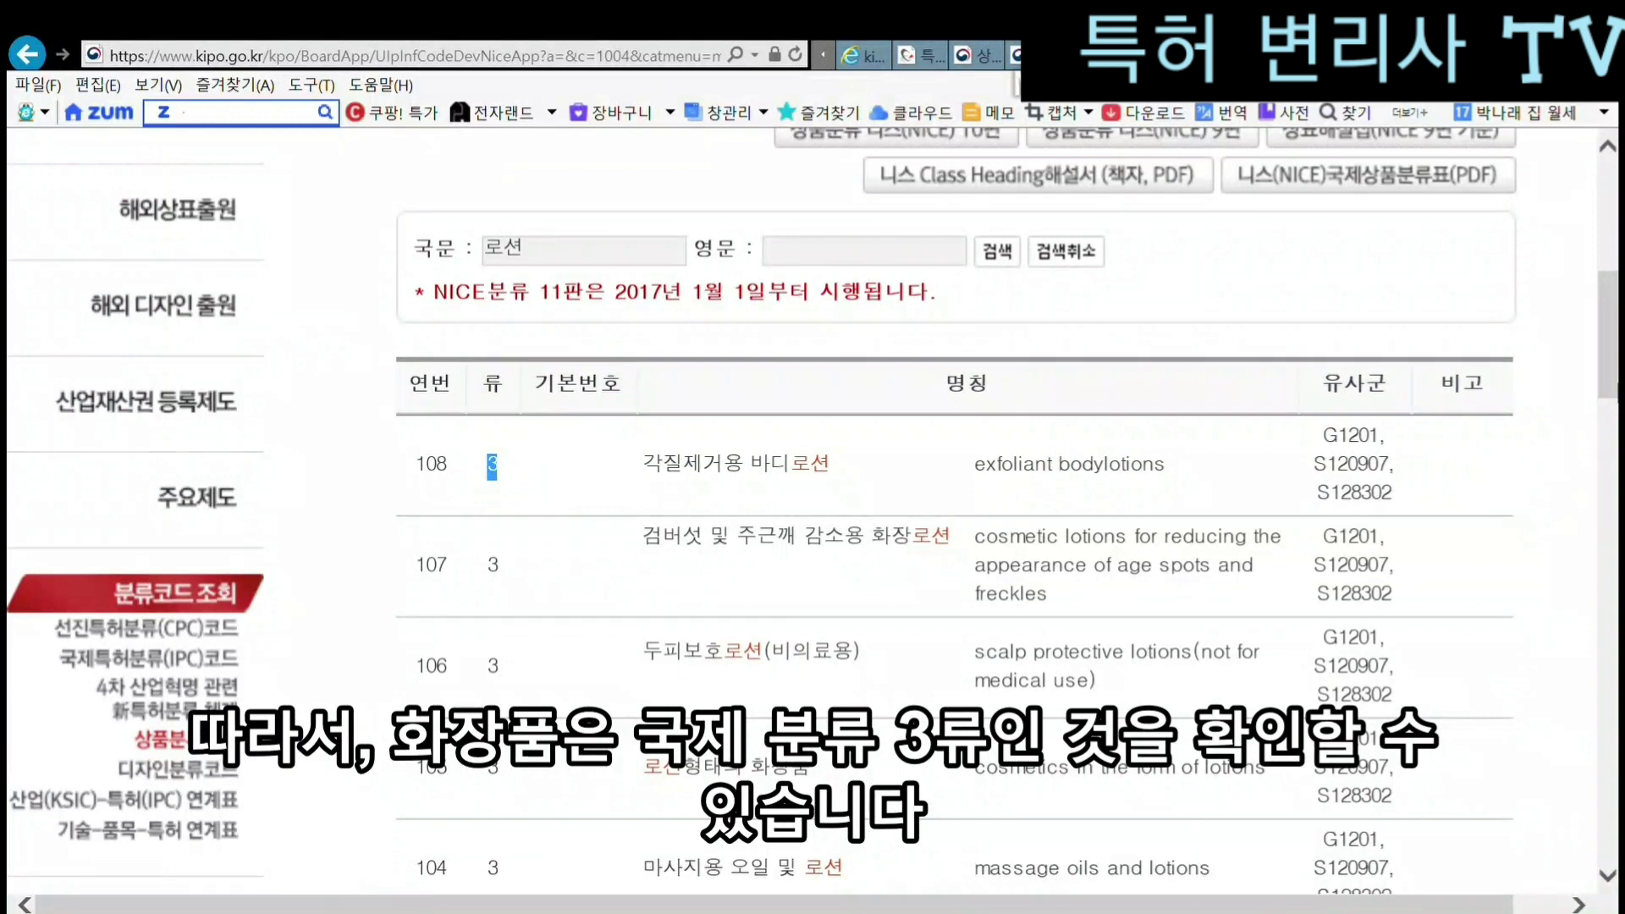
- Search the NICE classification for the Korean name 인터넷방송업 and check the class numbers of the results
{"action": "scroll", "coordinate": [954, 508], "scroll_direction": "up", "scroll_amount": 10}
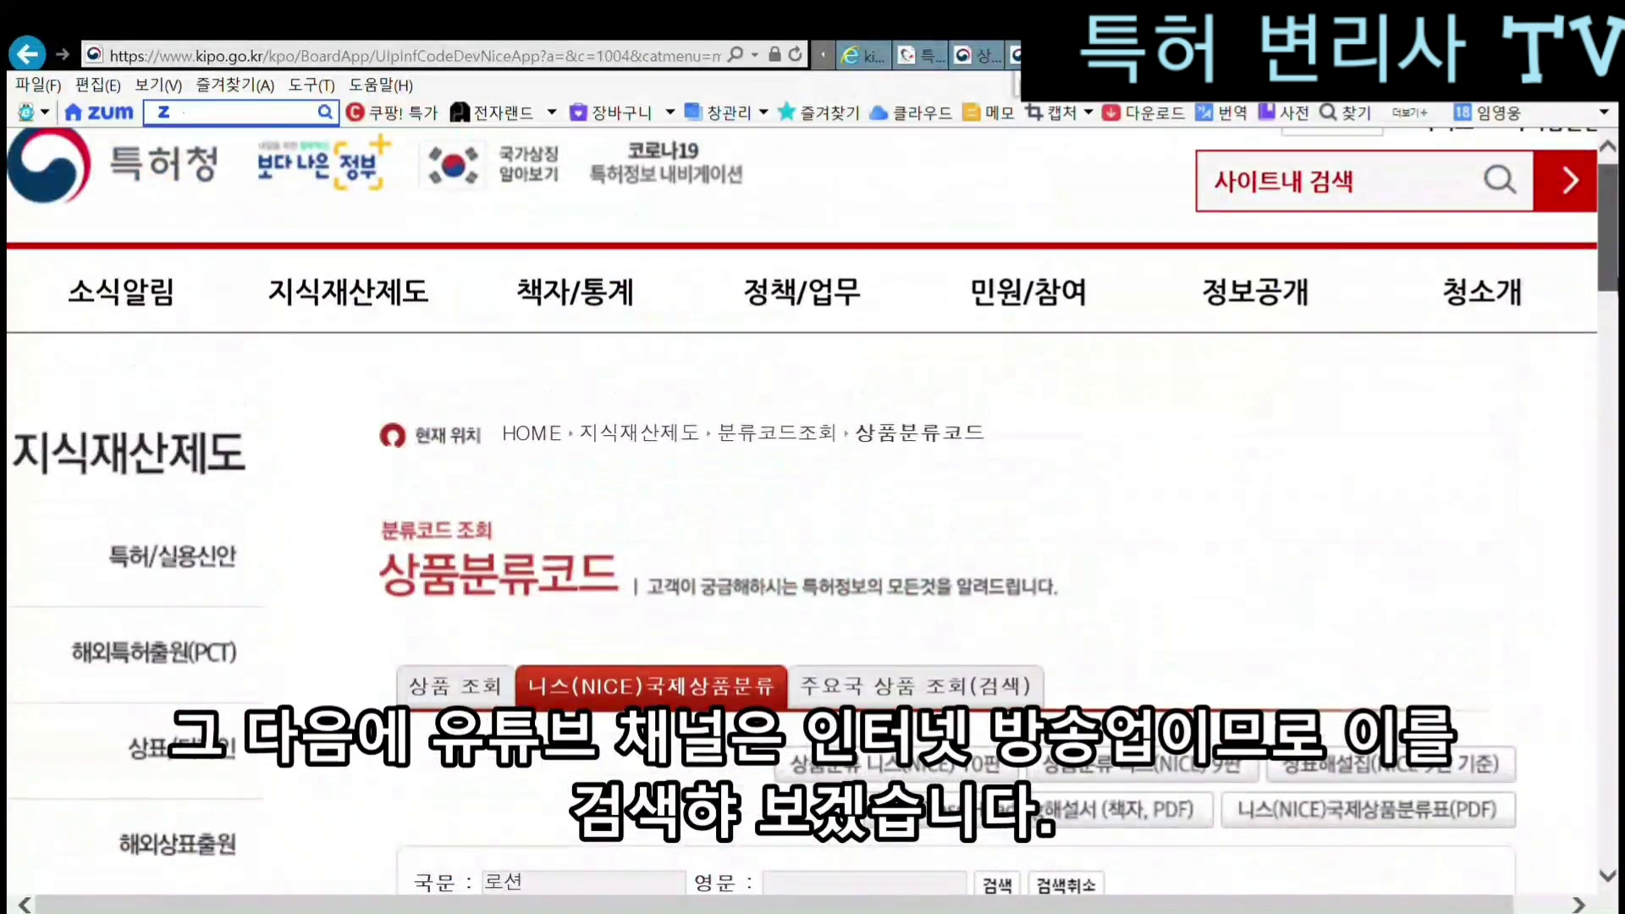
{"action": "scroll", "coordinate": [812, 507], "scroll_direction": "down", "scroll_amount": 2}
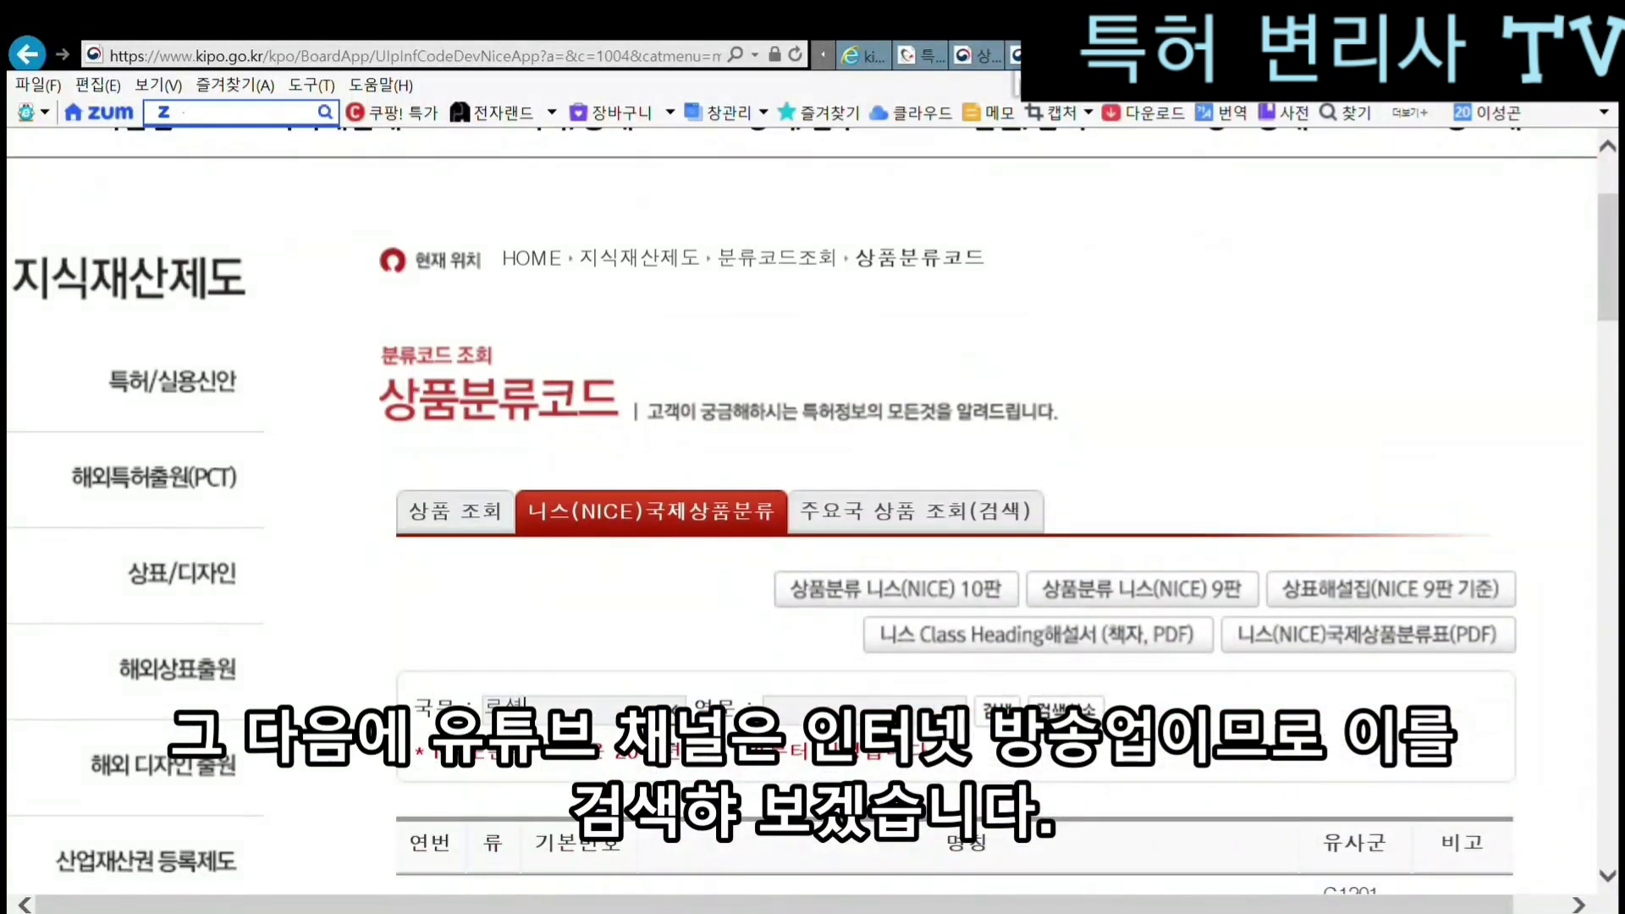
{"action": "type", "text": "인터넷방송업"}
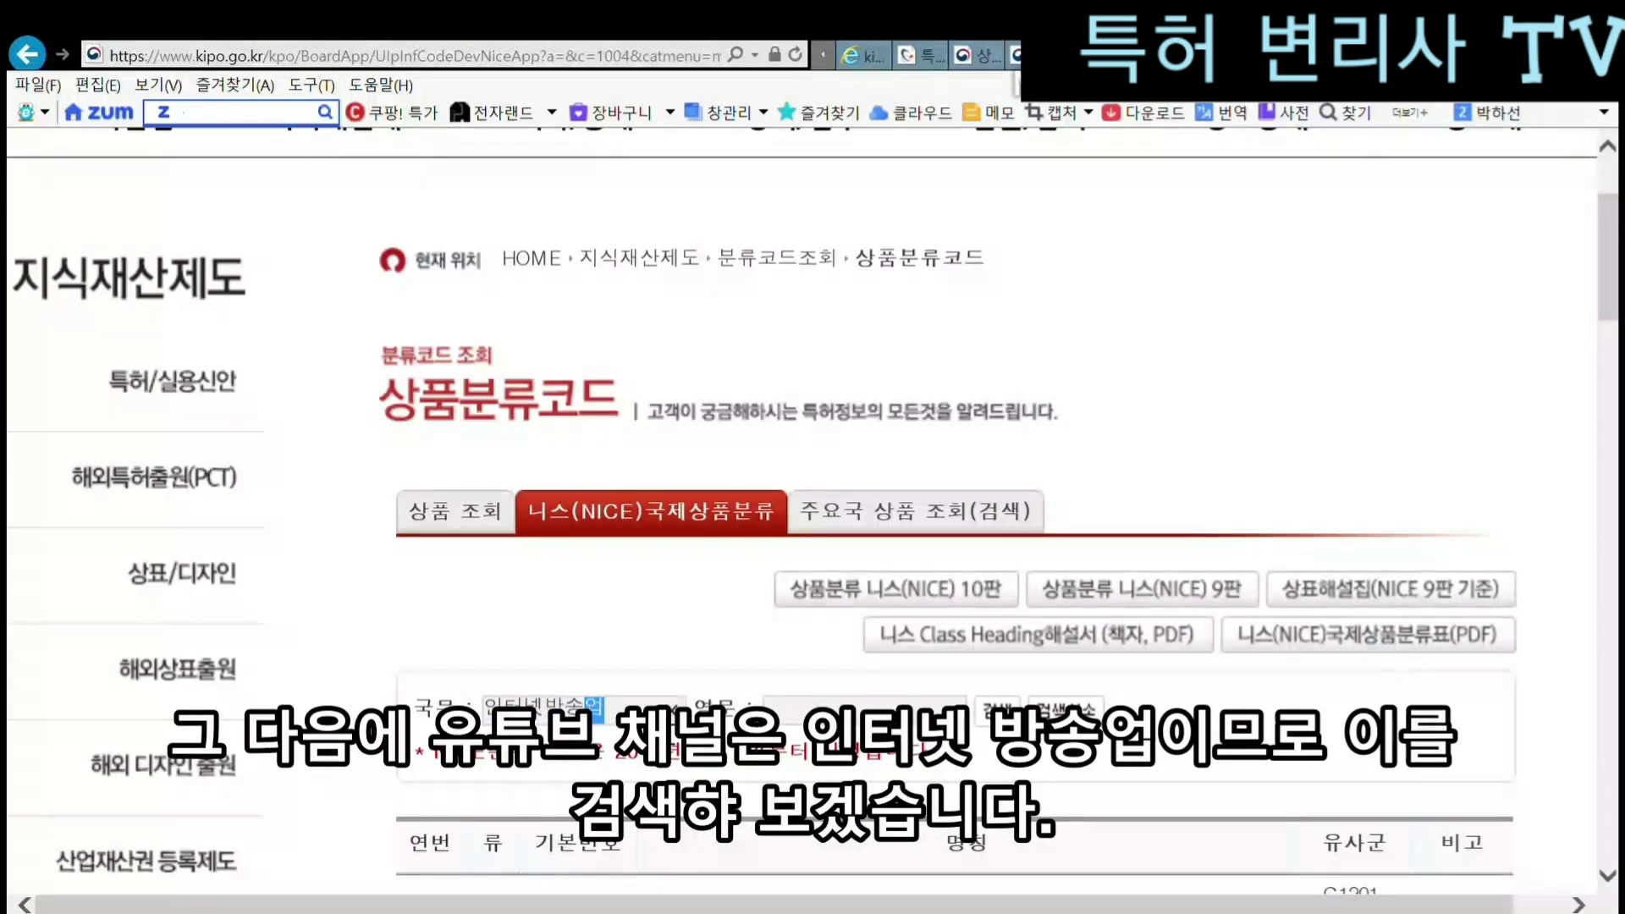
{"action": "key", "text": "Return"}
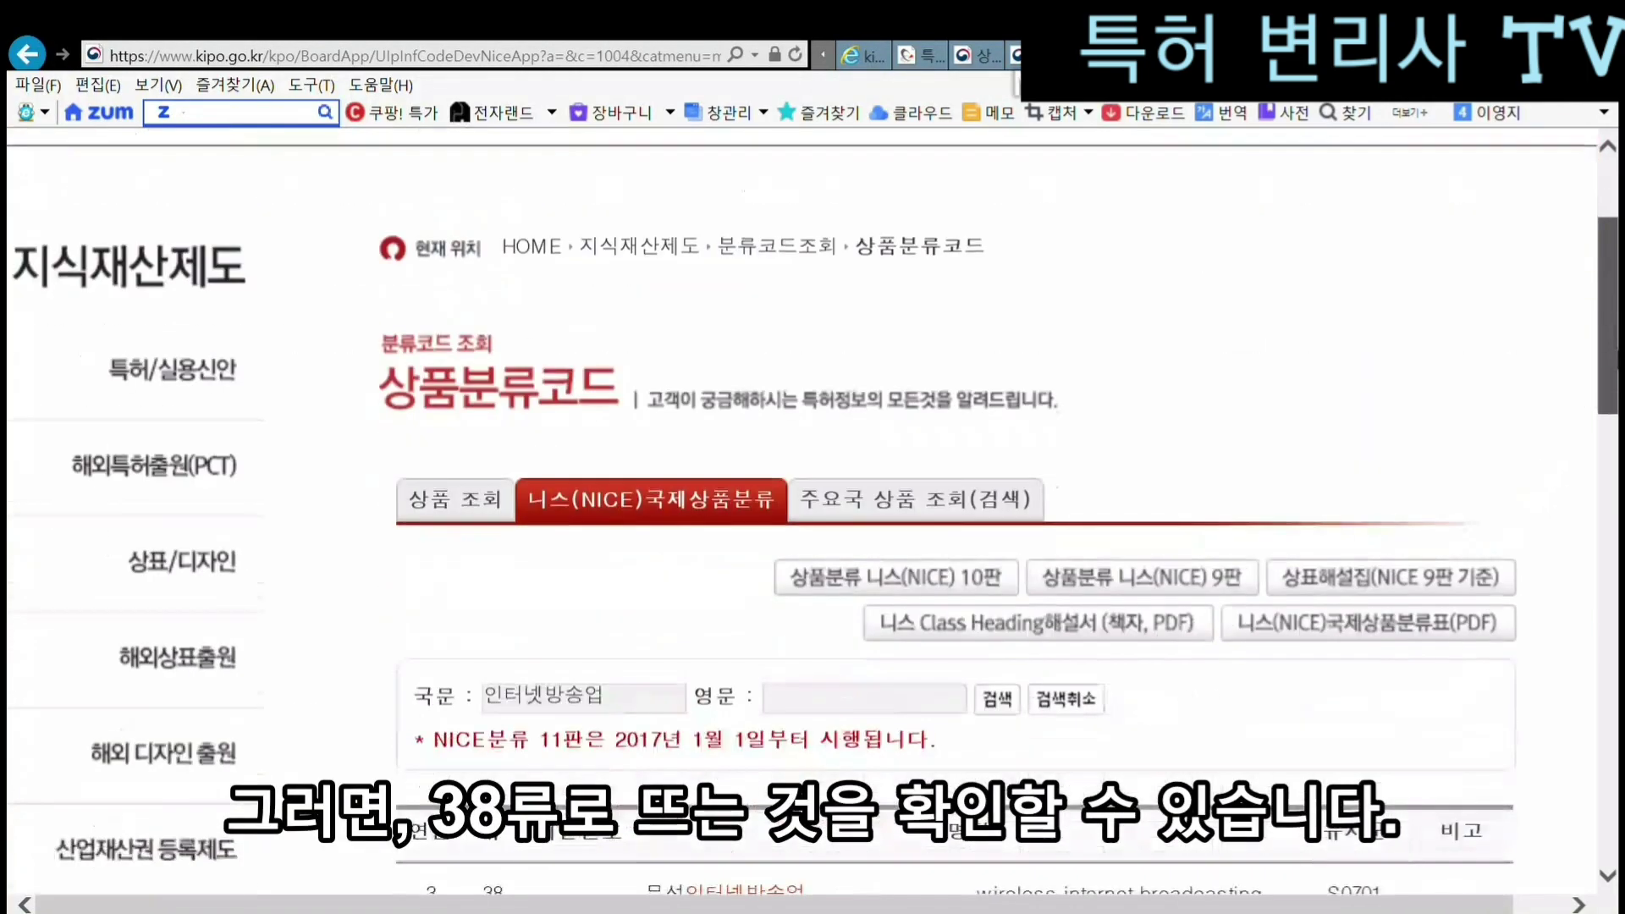
{"action": "scroll", "coordinate": [1595, 350], "scroll_direction": "down", "scroll_amount": 3}
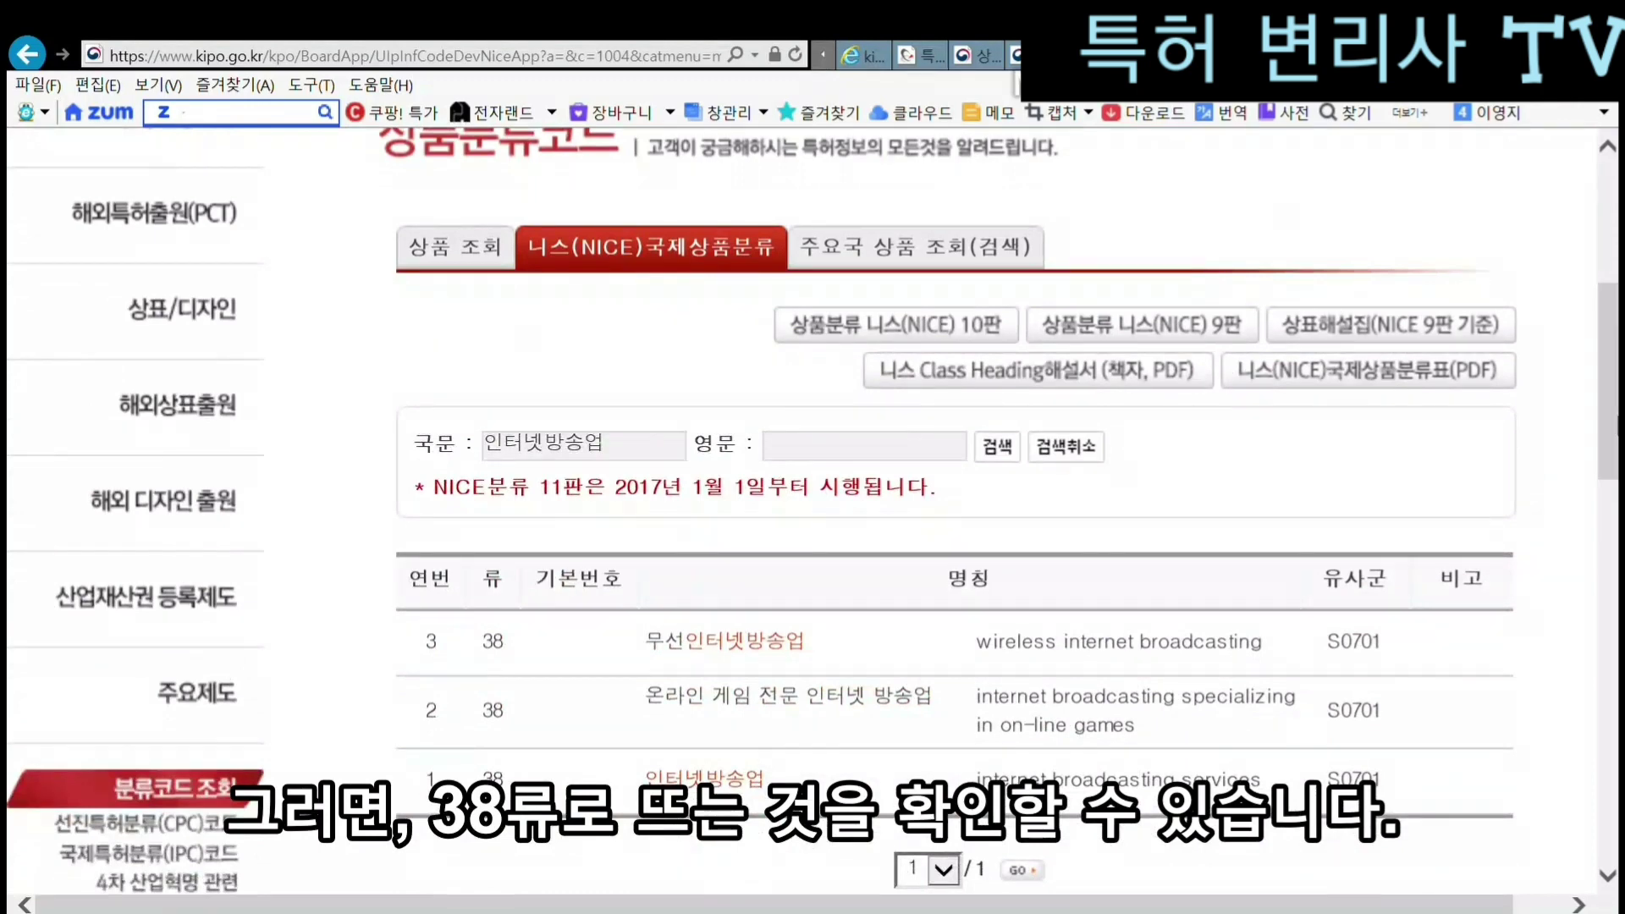
{"action": "left_click_drag", "start_coordinate": [1616, 433], "coordinate": [1615, 474]}
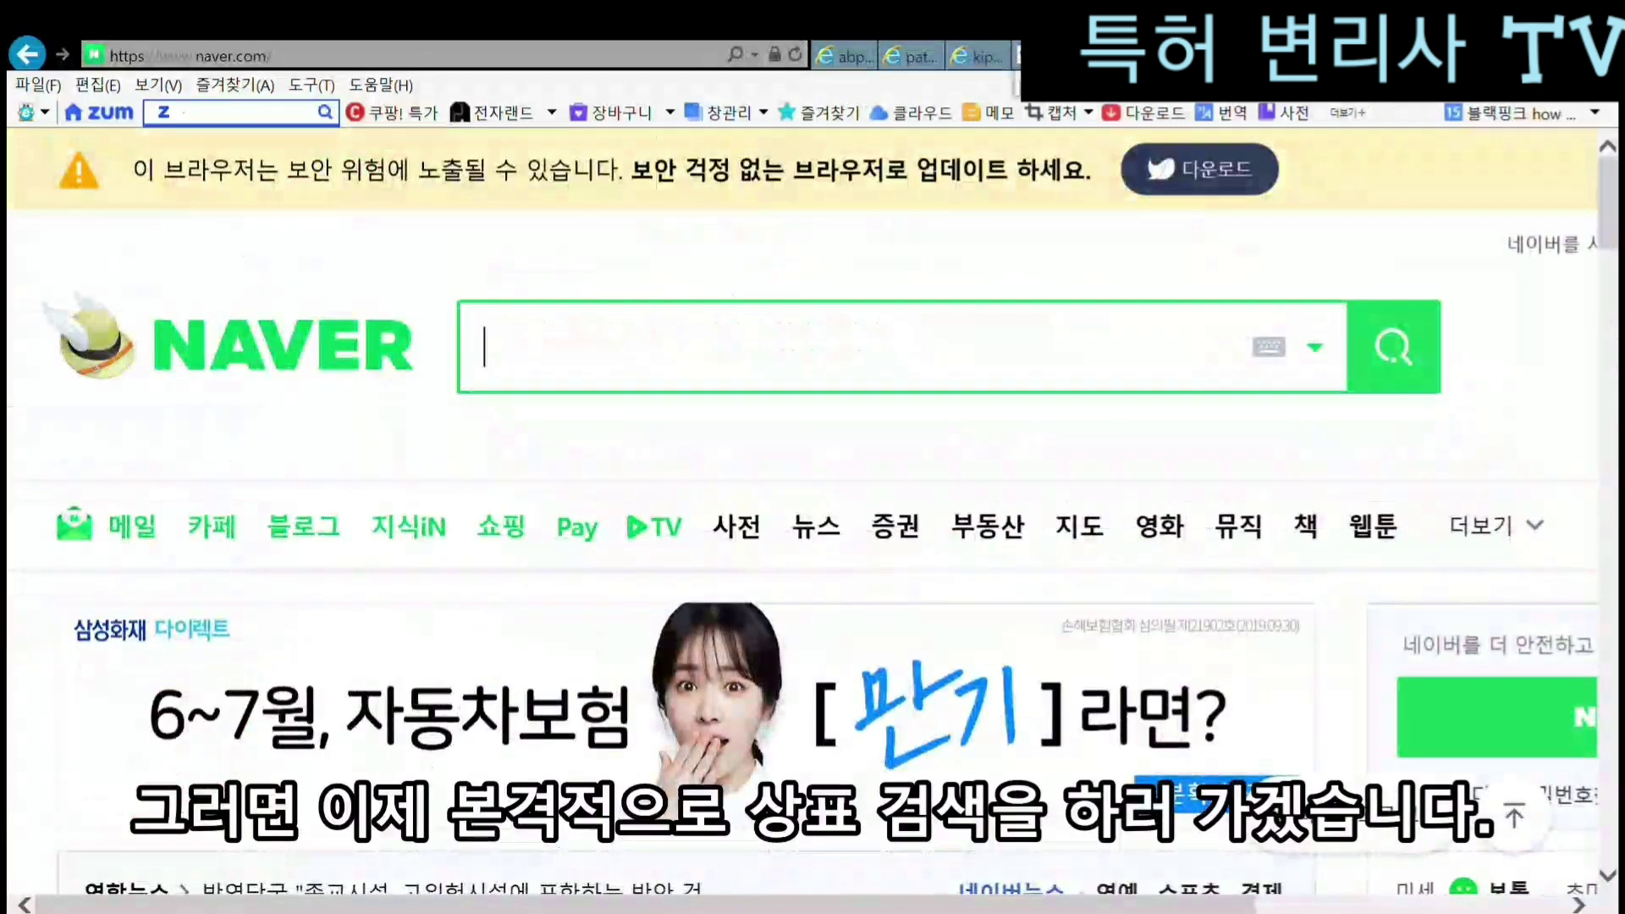
- Search Naver for 키프리스 and open the trademark (상표) search on the KIPRIS site
{"action": "left_click", "coordinate": [853, 343]}
{"action": "type", "text": "키"}
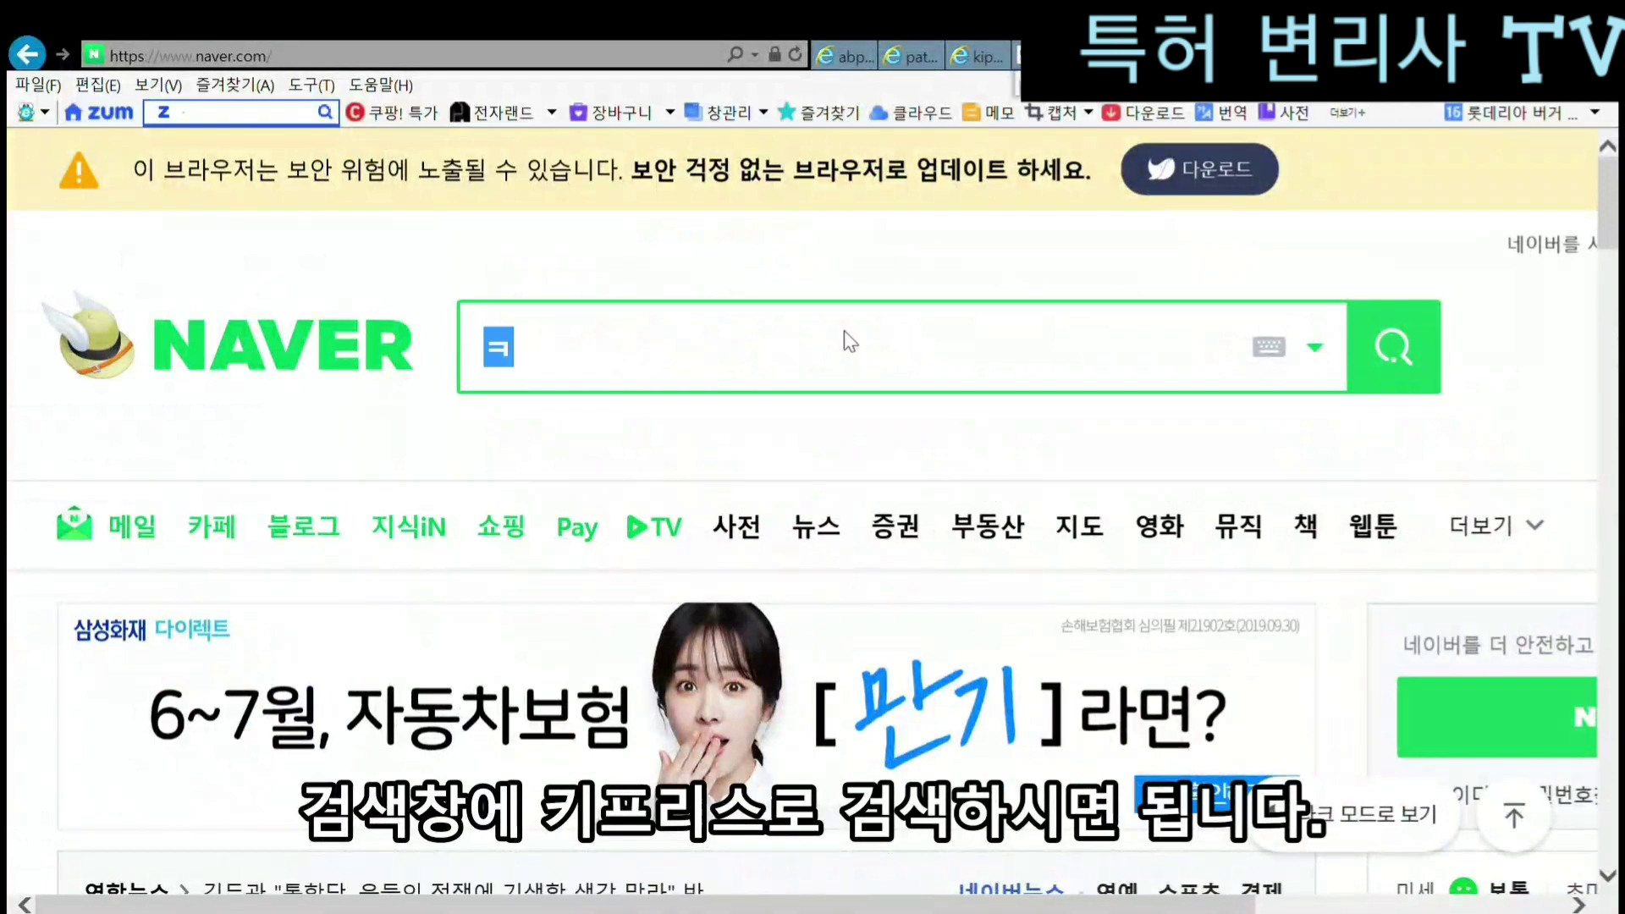
{"action": "type", "text": "프리스"}
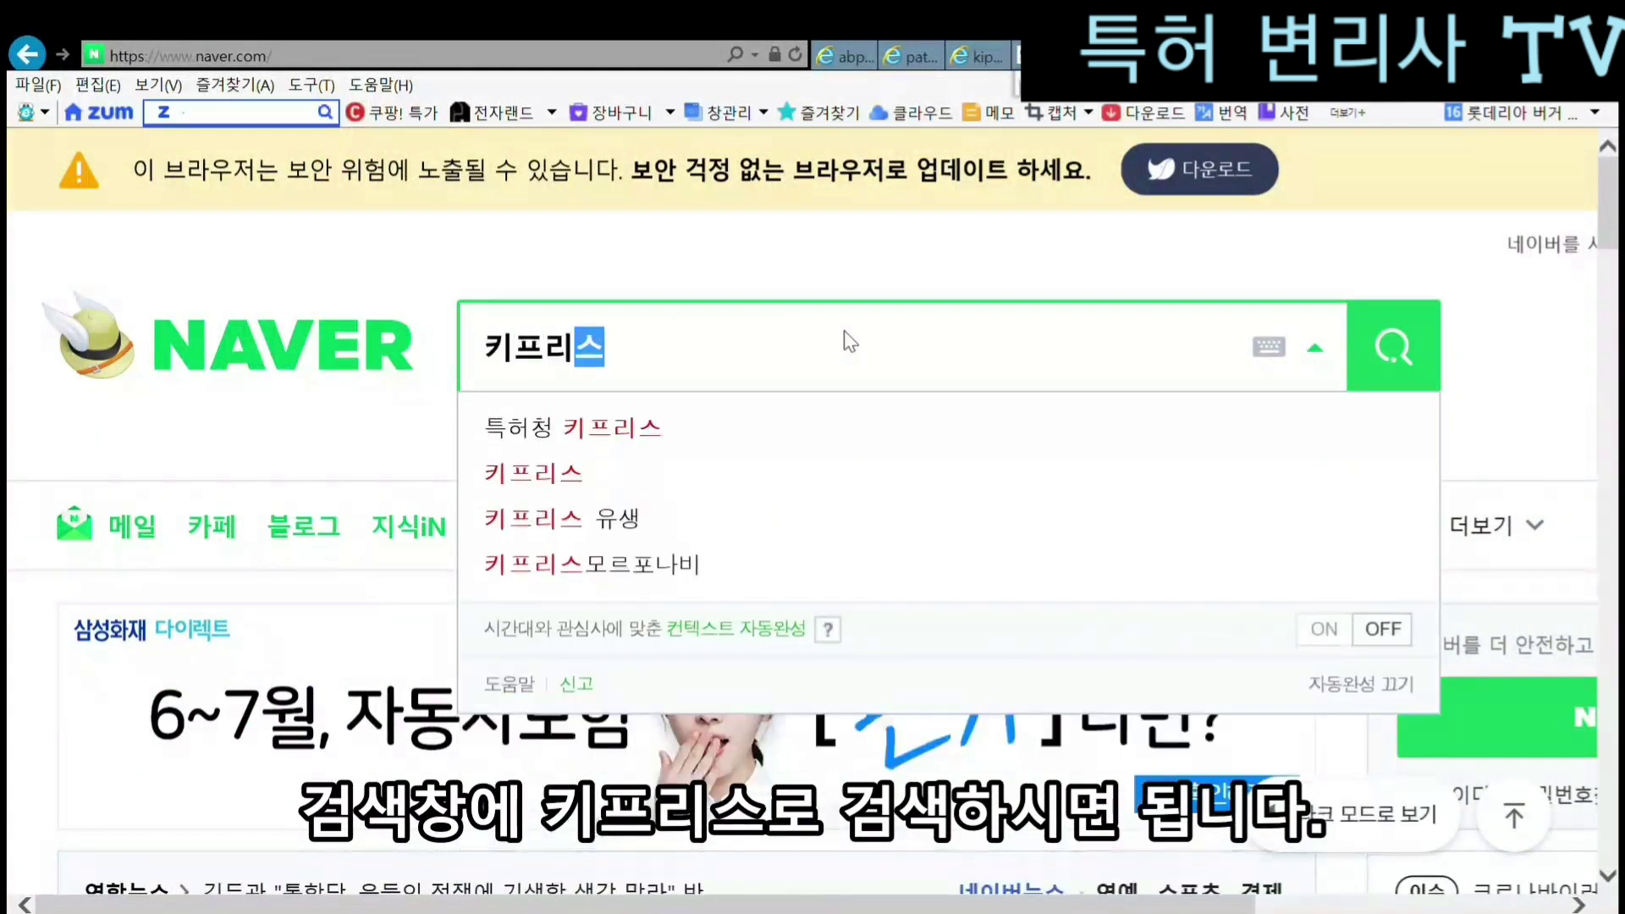
{"action": "left_click", "coordinate": [1408, 344]}
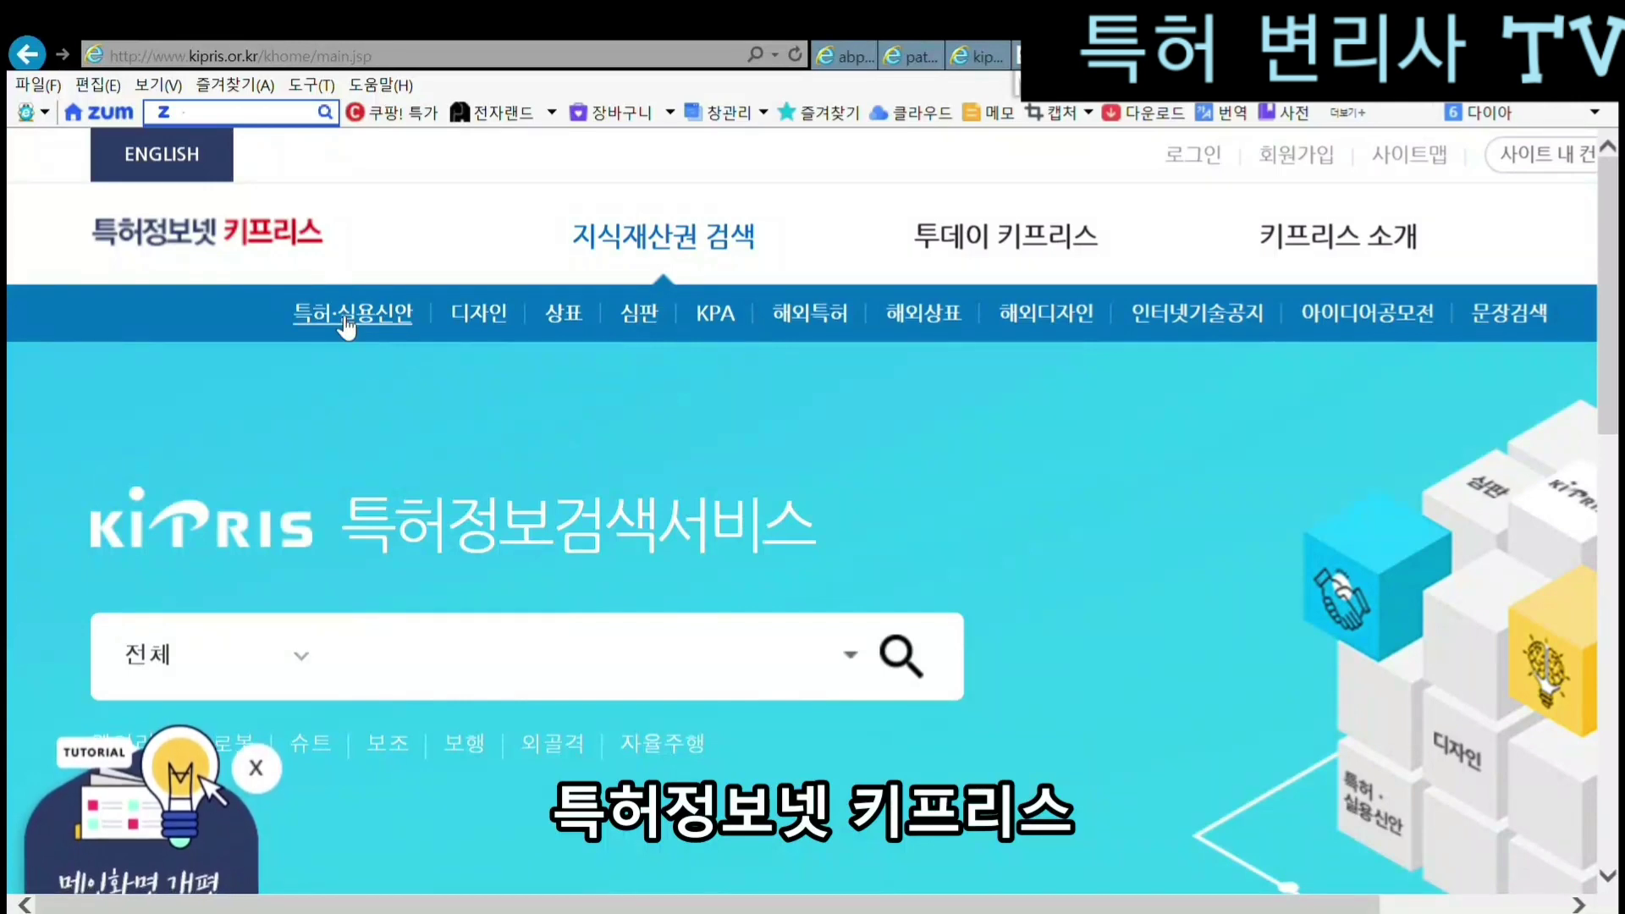
{"action": "left_click", "coordinate": [597, 319]}
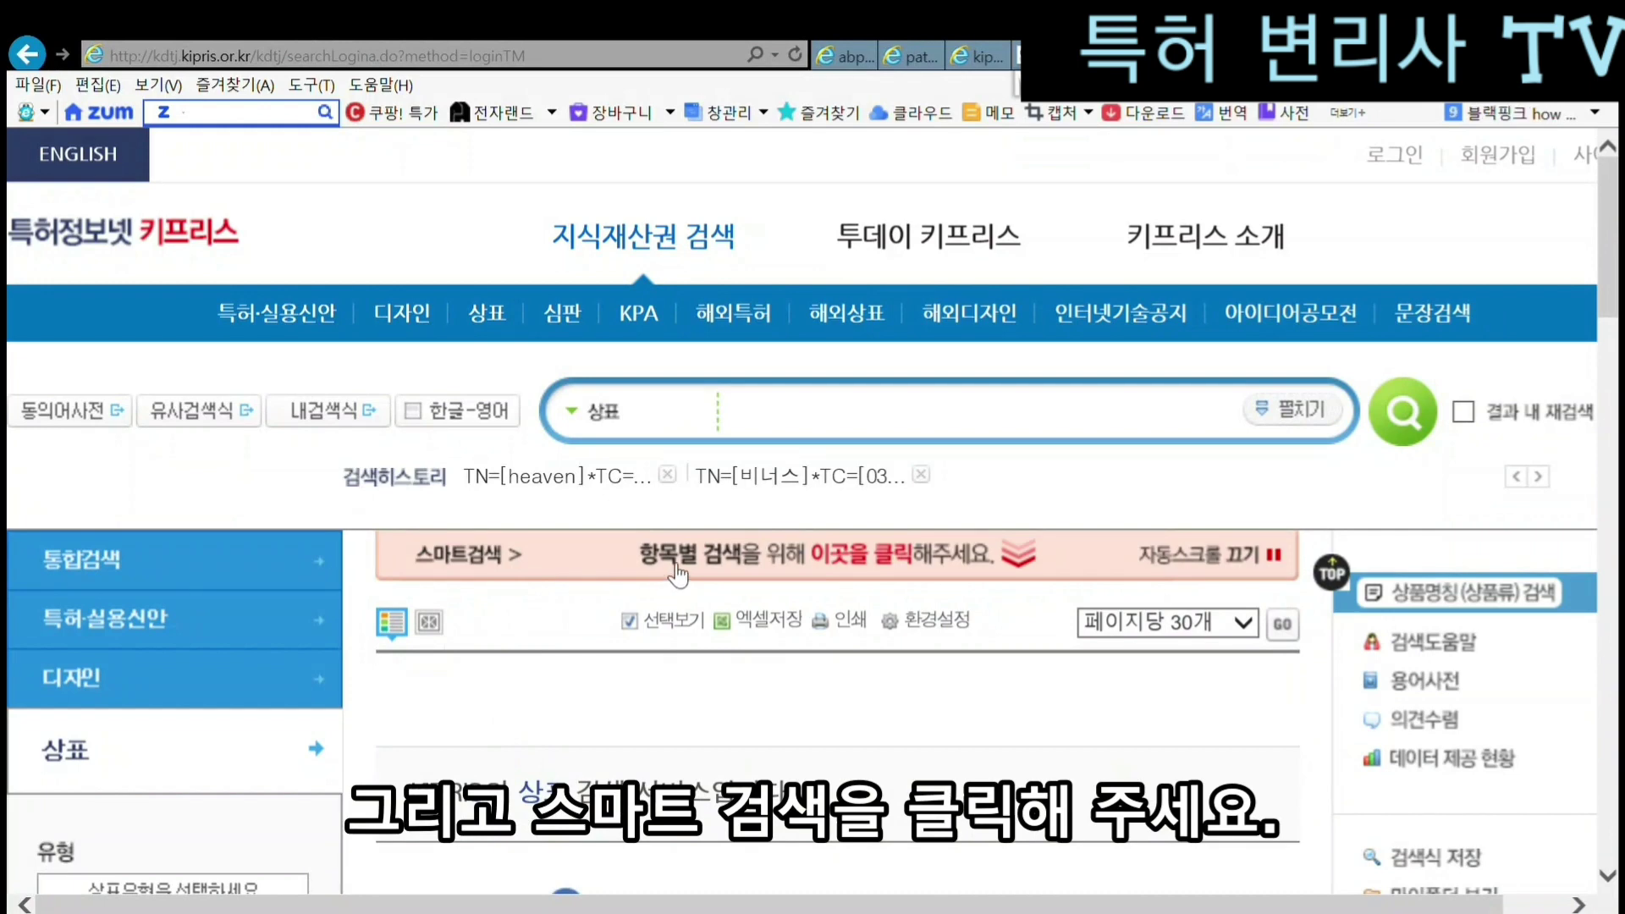
- Open the itemised smart search (스마트검색) form and highlight its trademark name (TN) and goods classification (TC) labels
{"action": "left_click", "coordinate": [1015, 565]}
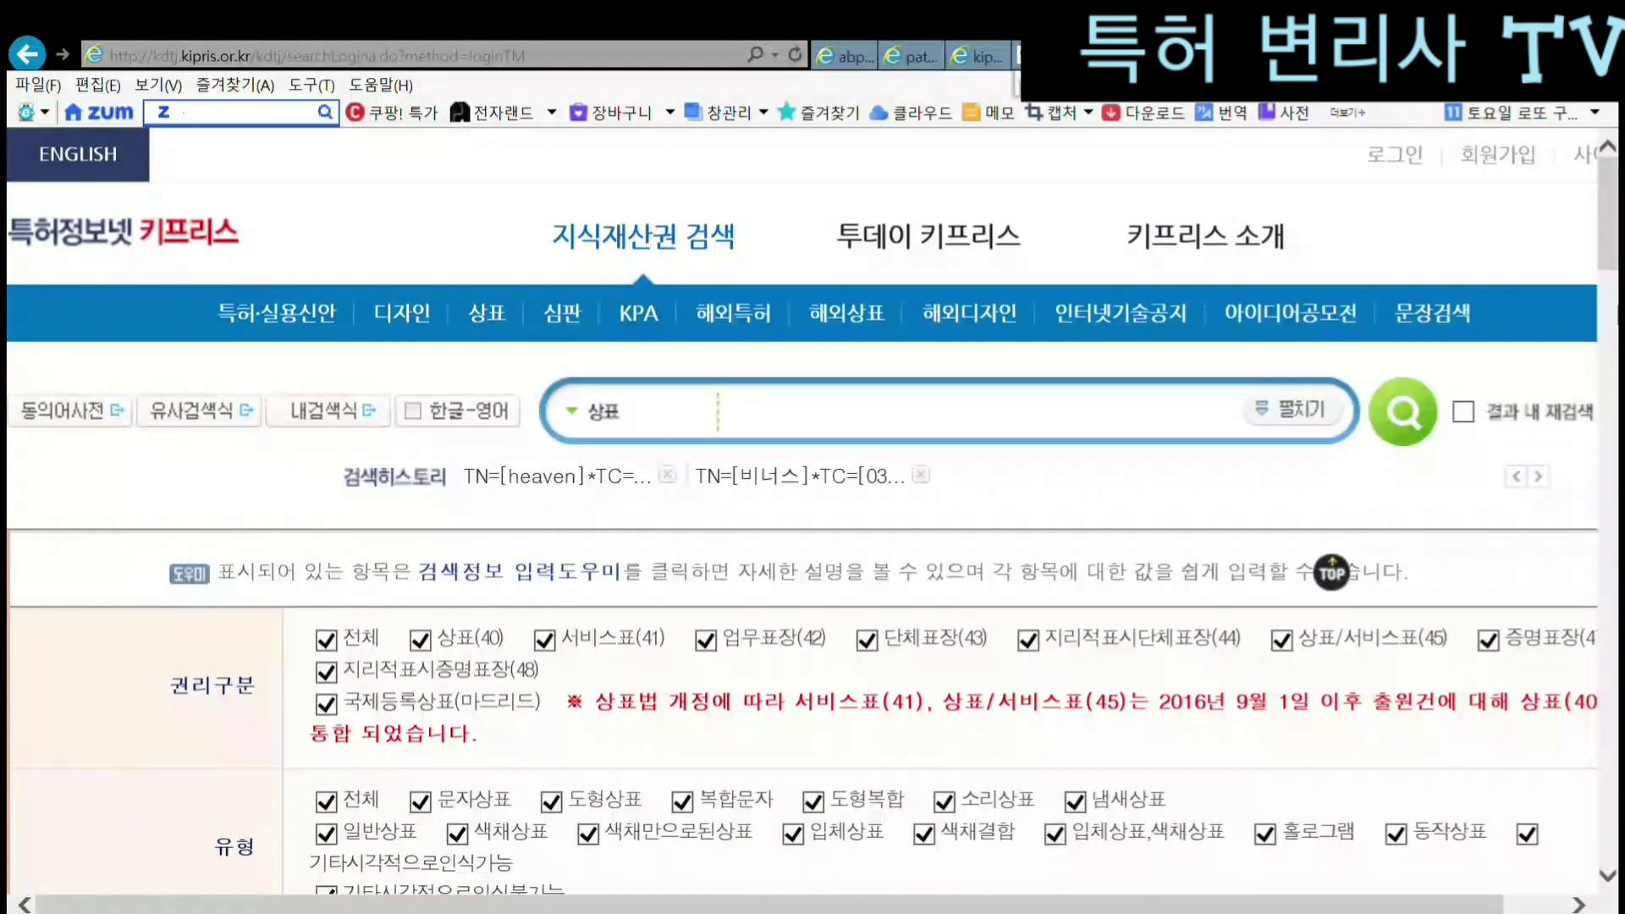
{"action": "left_click_drag", "start_coordinate": [1614, 233], "coordinate": [1614, 311]}
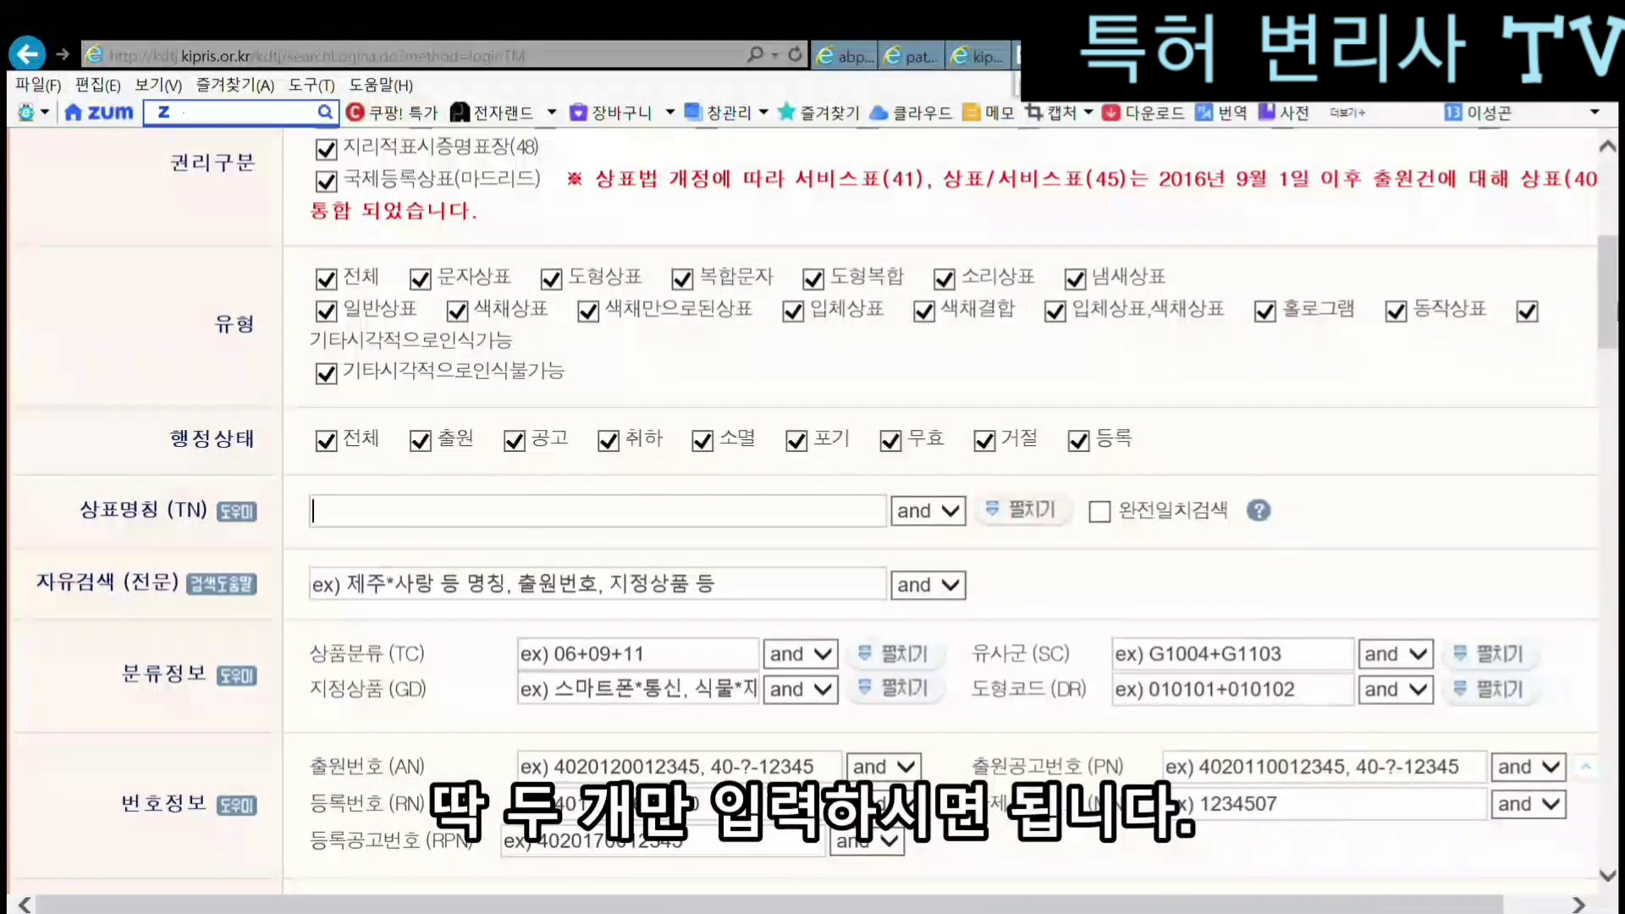
{"action": "left_click_drag", "start_coordinate": [78, 511], "coordinate": [203, 525]}
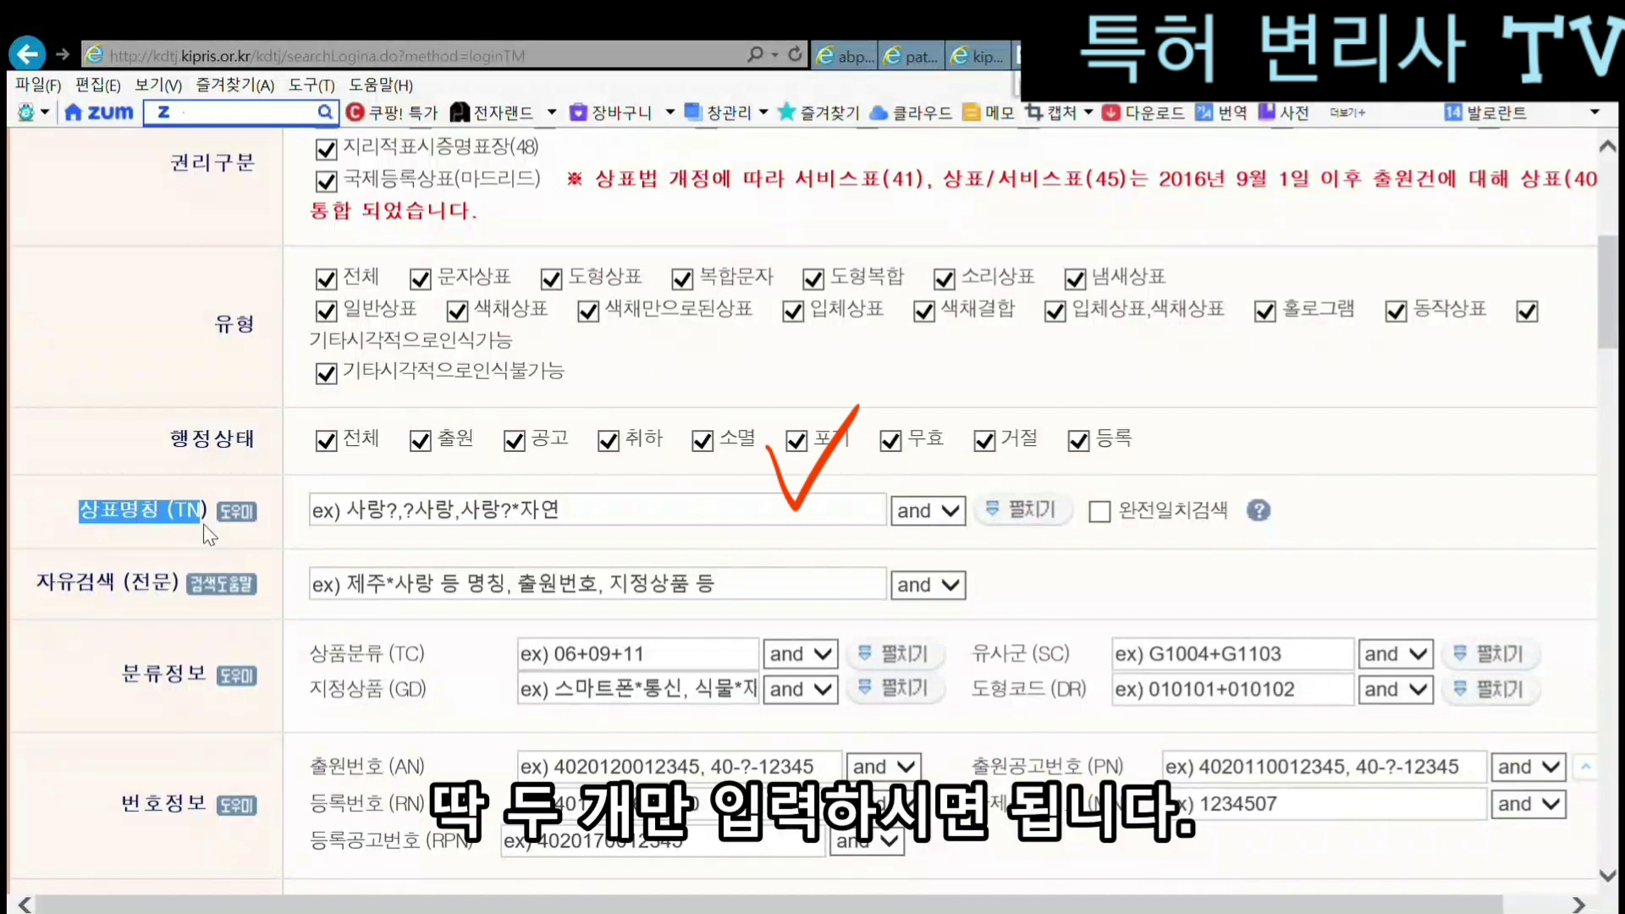
{"action": "left_click", "coordinate": [90, 638]}
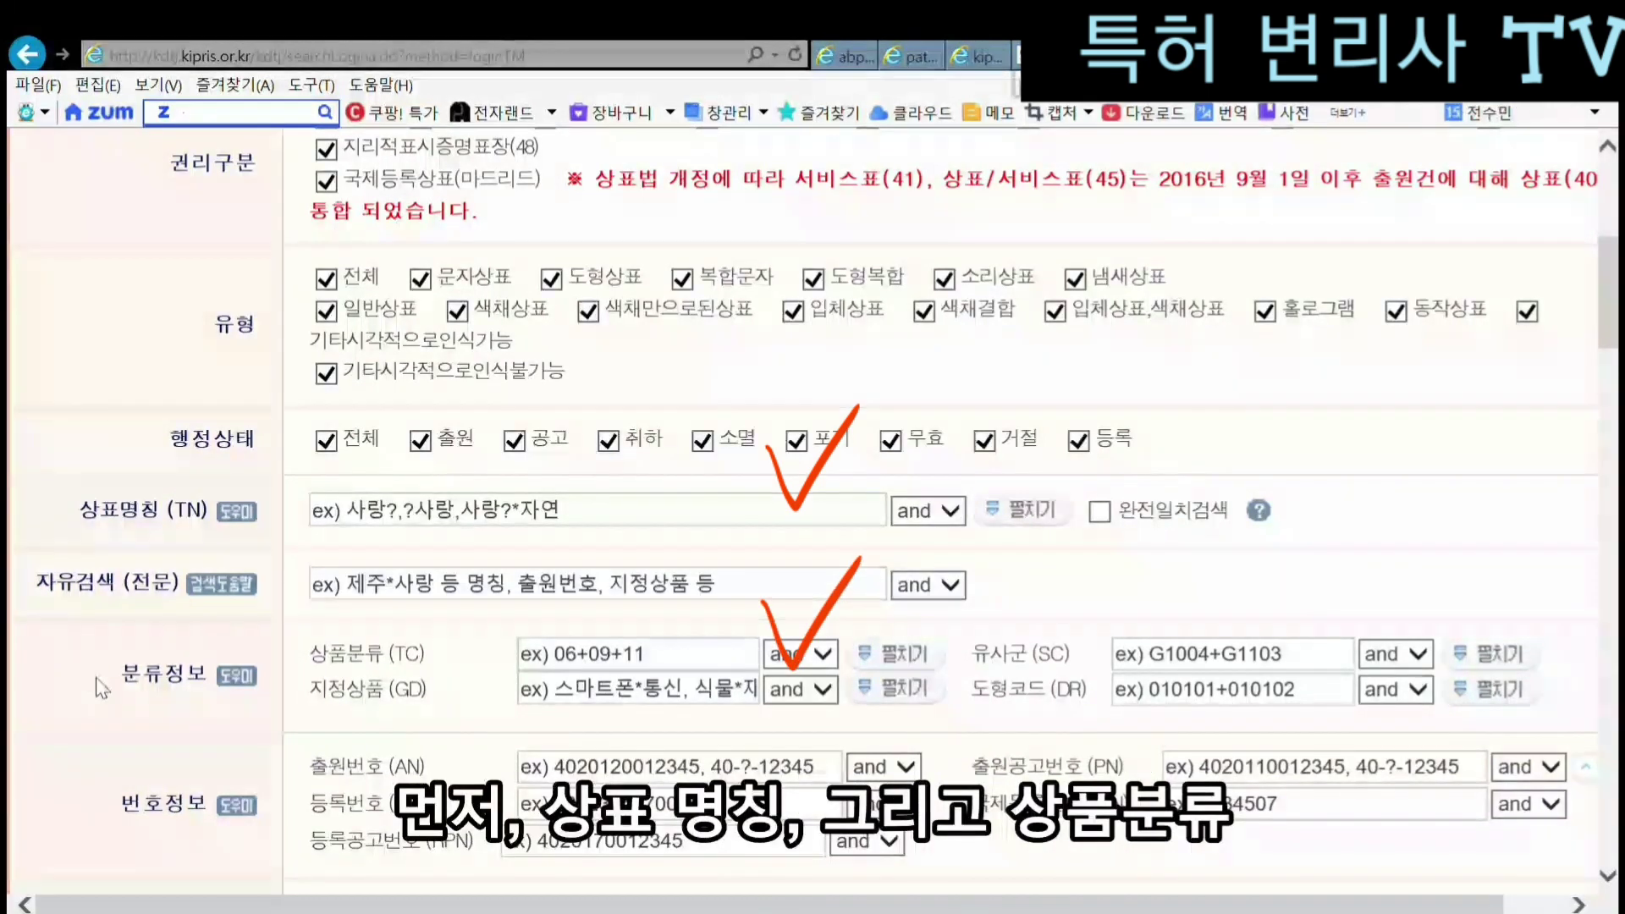
{"action": "left_click_drag", "start_coordinate": [114, 672], "coordinate": [433, 653]}
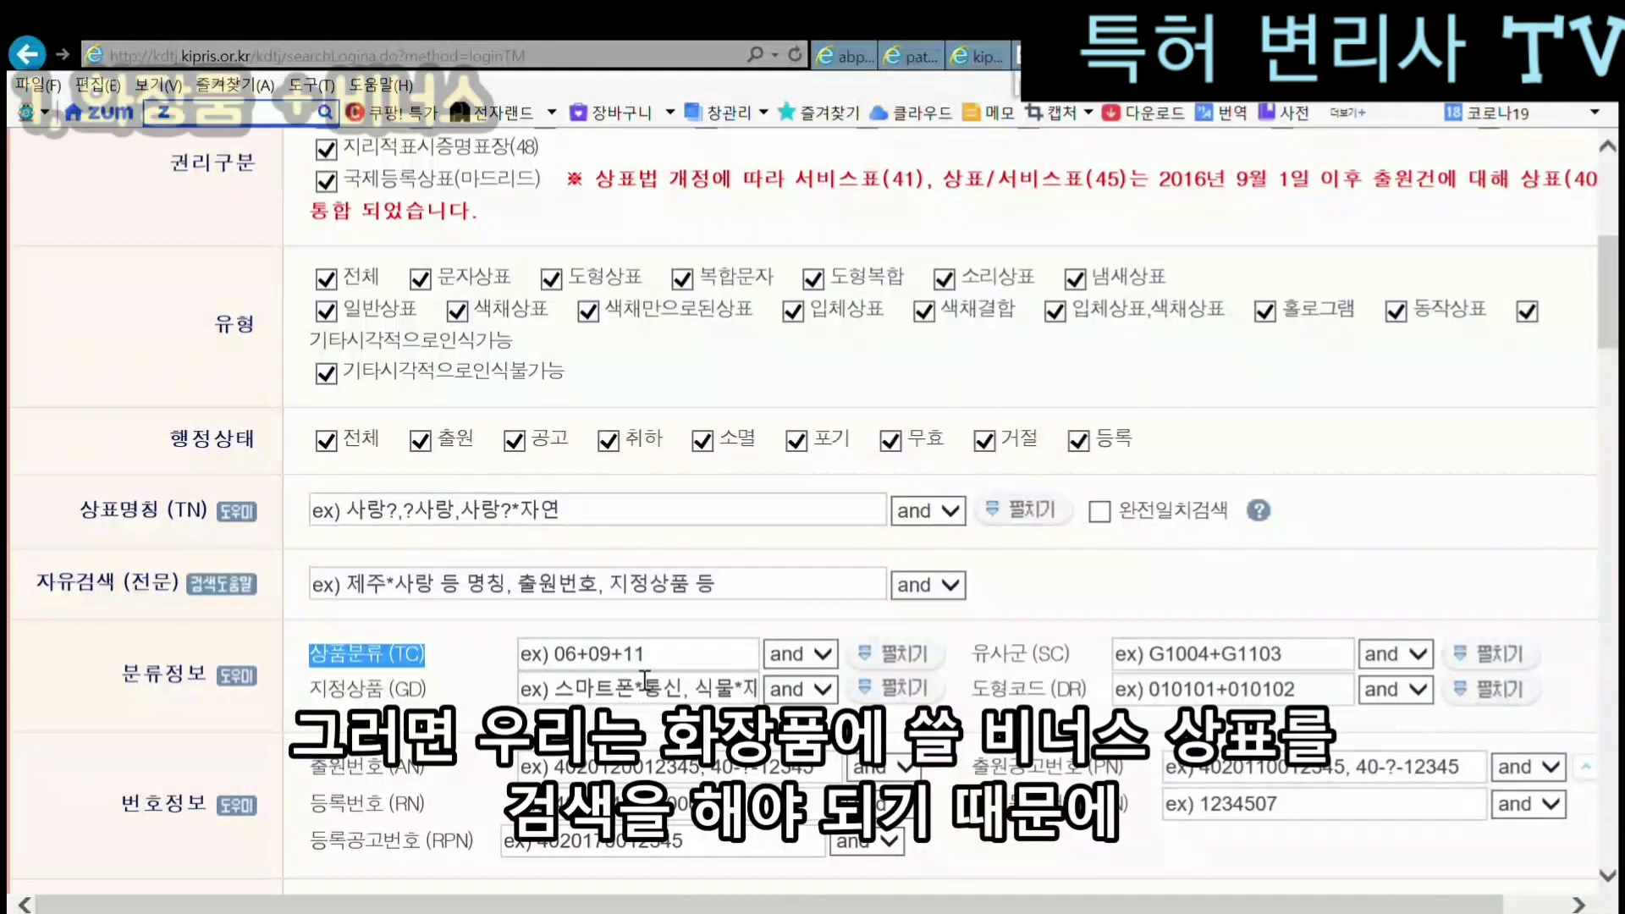
- Search for trademarks with the name 비너스 in goods class 03 and look through the resulting list
{"action": "left_click", "coordinate": [643, 522]}
{"action": "type", "text": "비너스"}
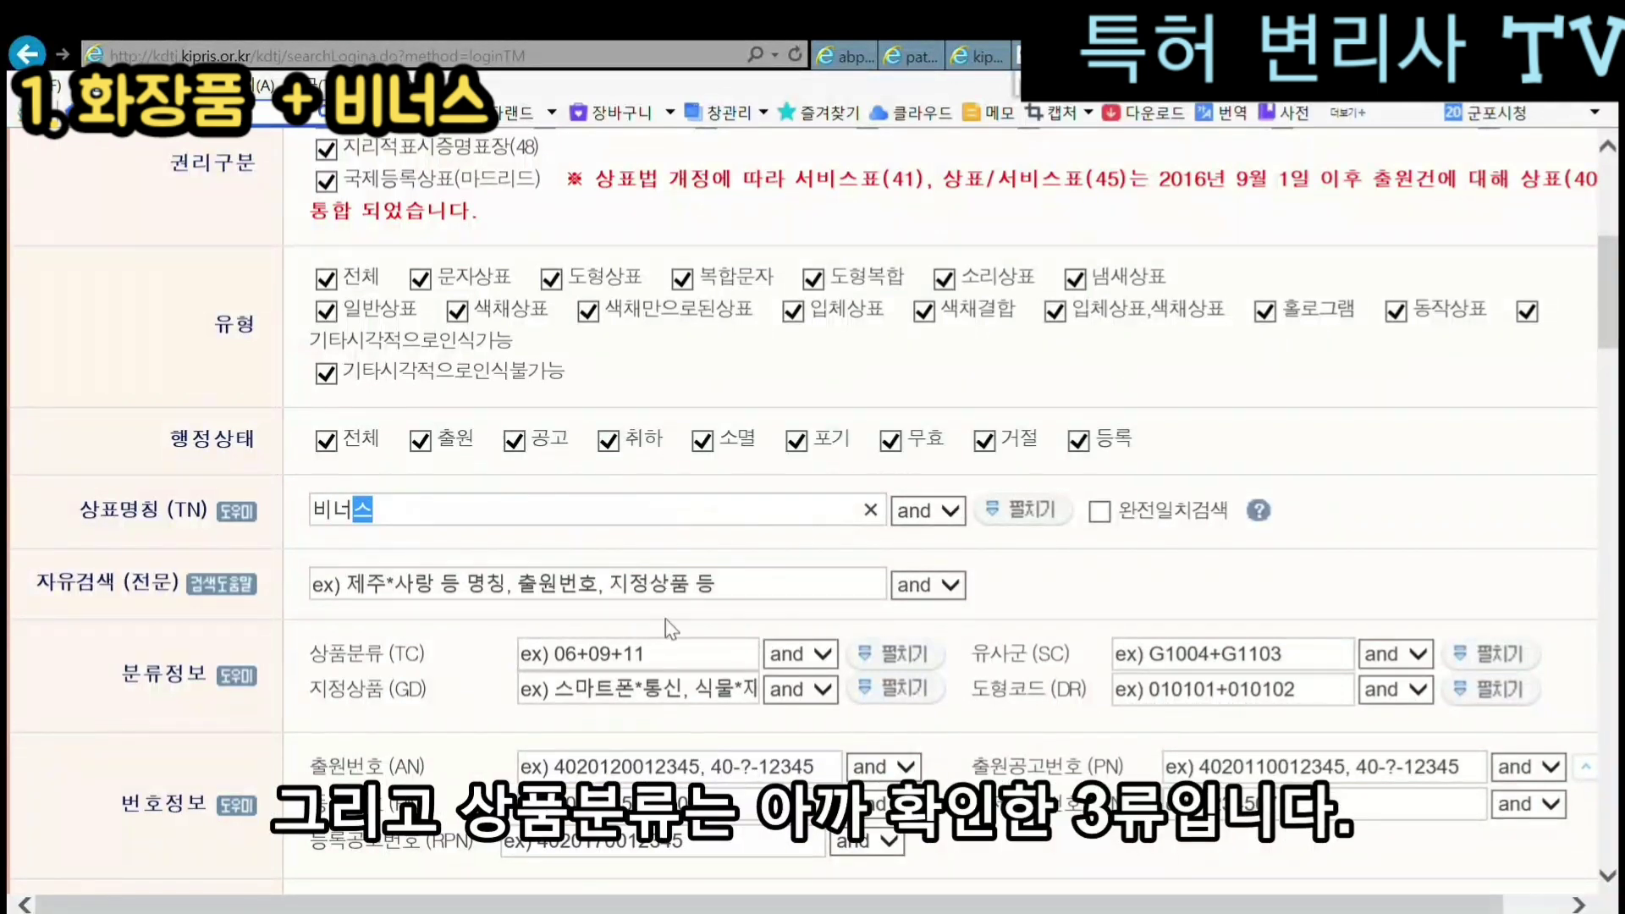
{"action": "left_click", "coordinate": [680, 668]}
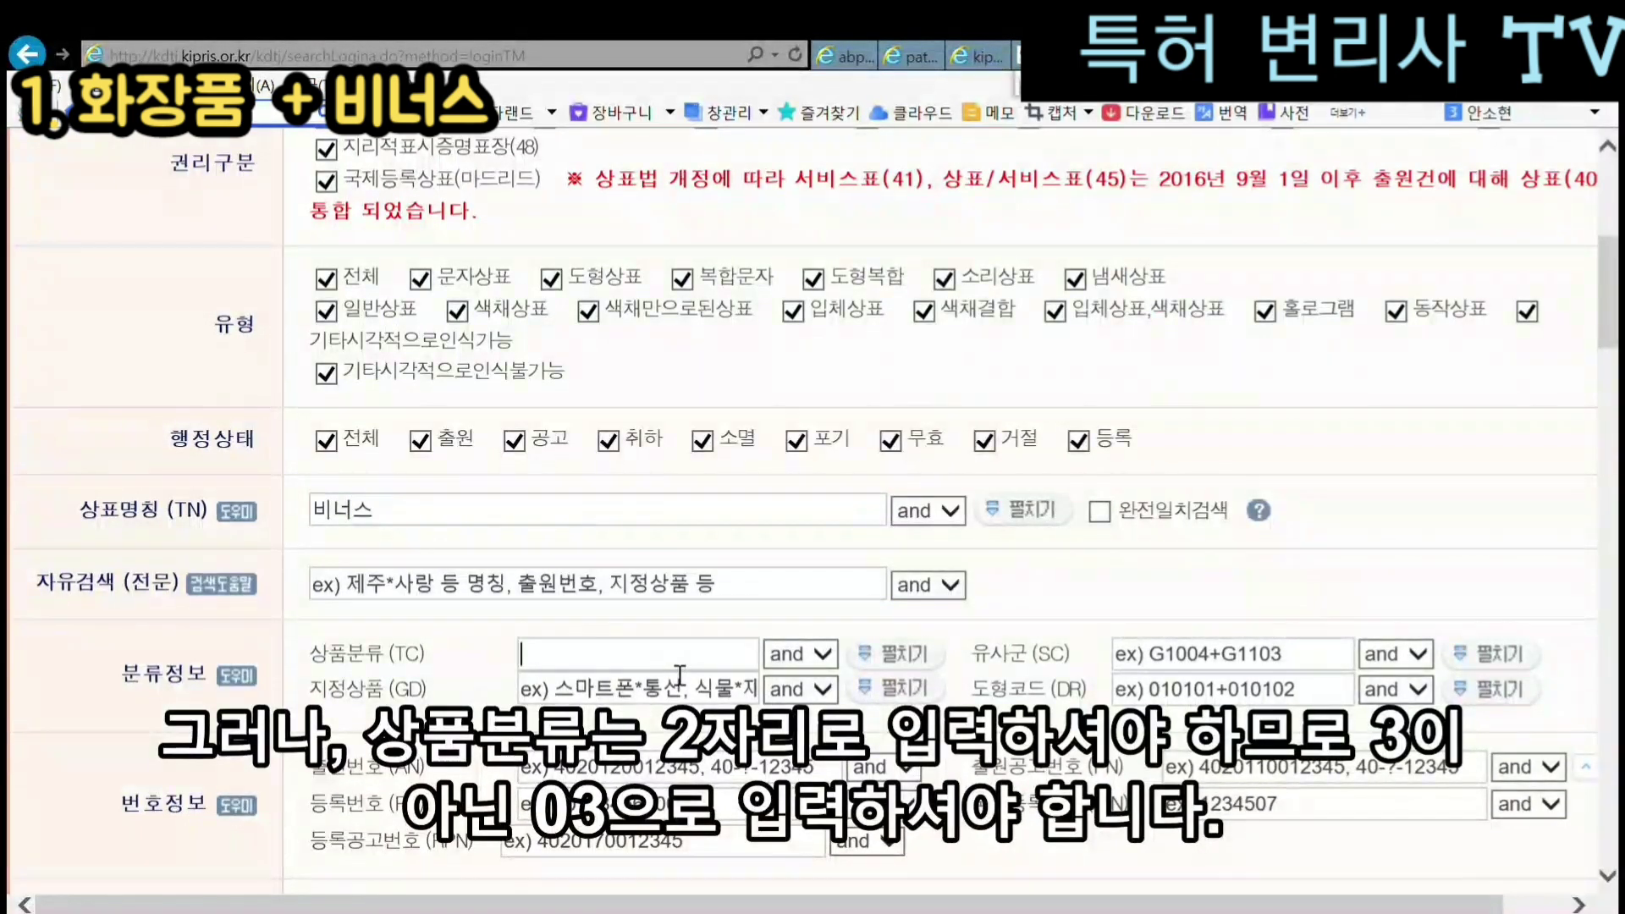
{"action": "type", "text": "03"}
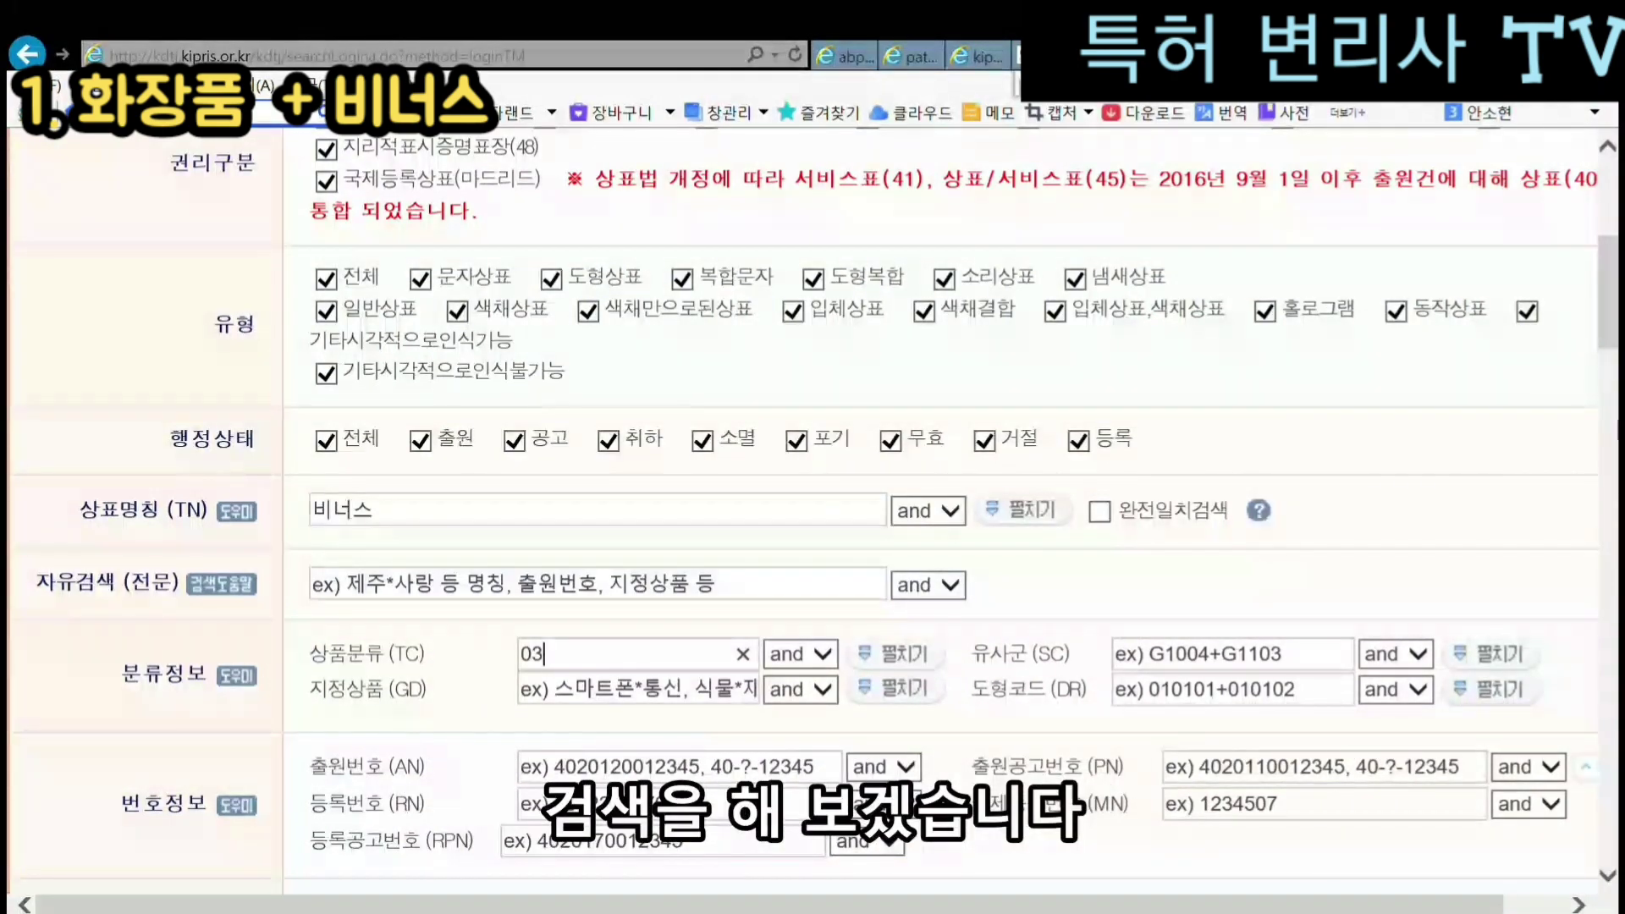
{"action": "scroll", "coordinate": [1608, 311], "scroll_direction": "down", "scroll_amount": 5}
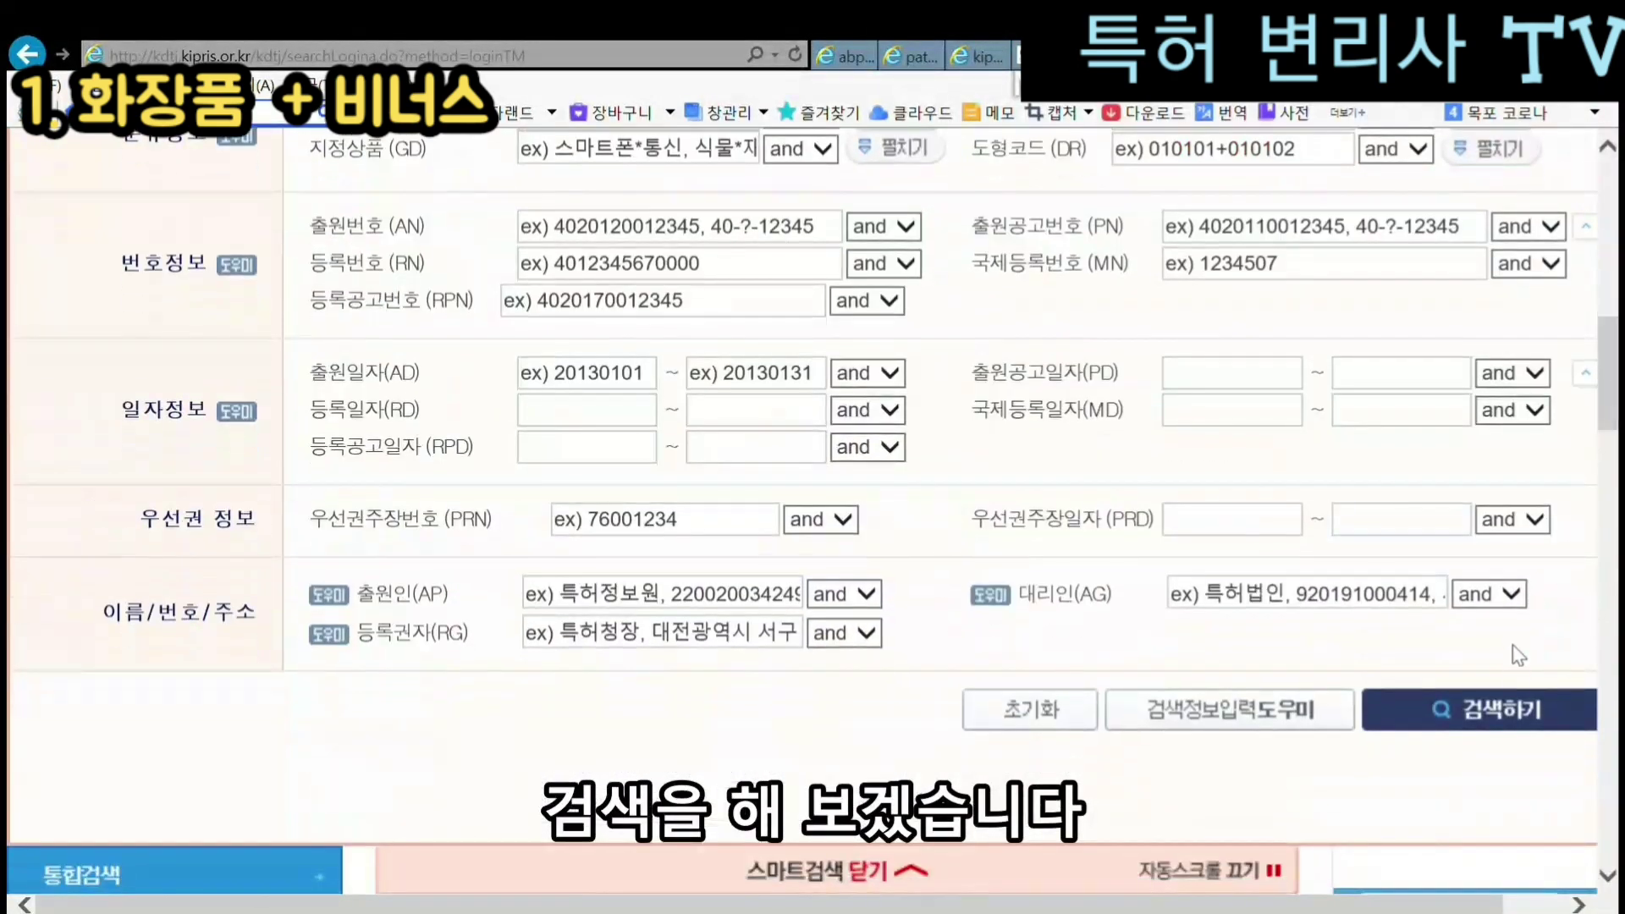
{"action": "left_click", "coordinate": [1506, 715]}
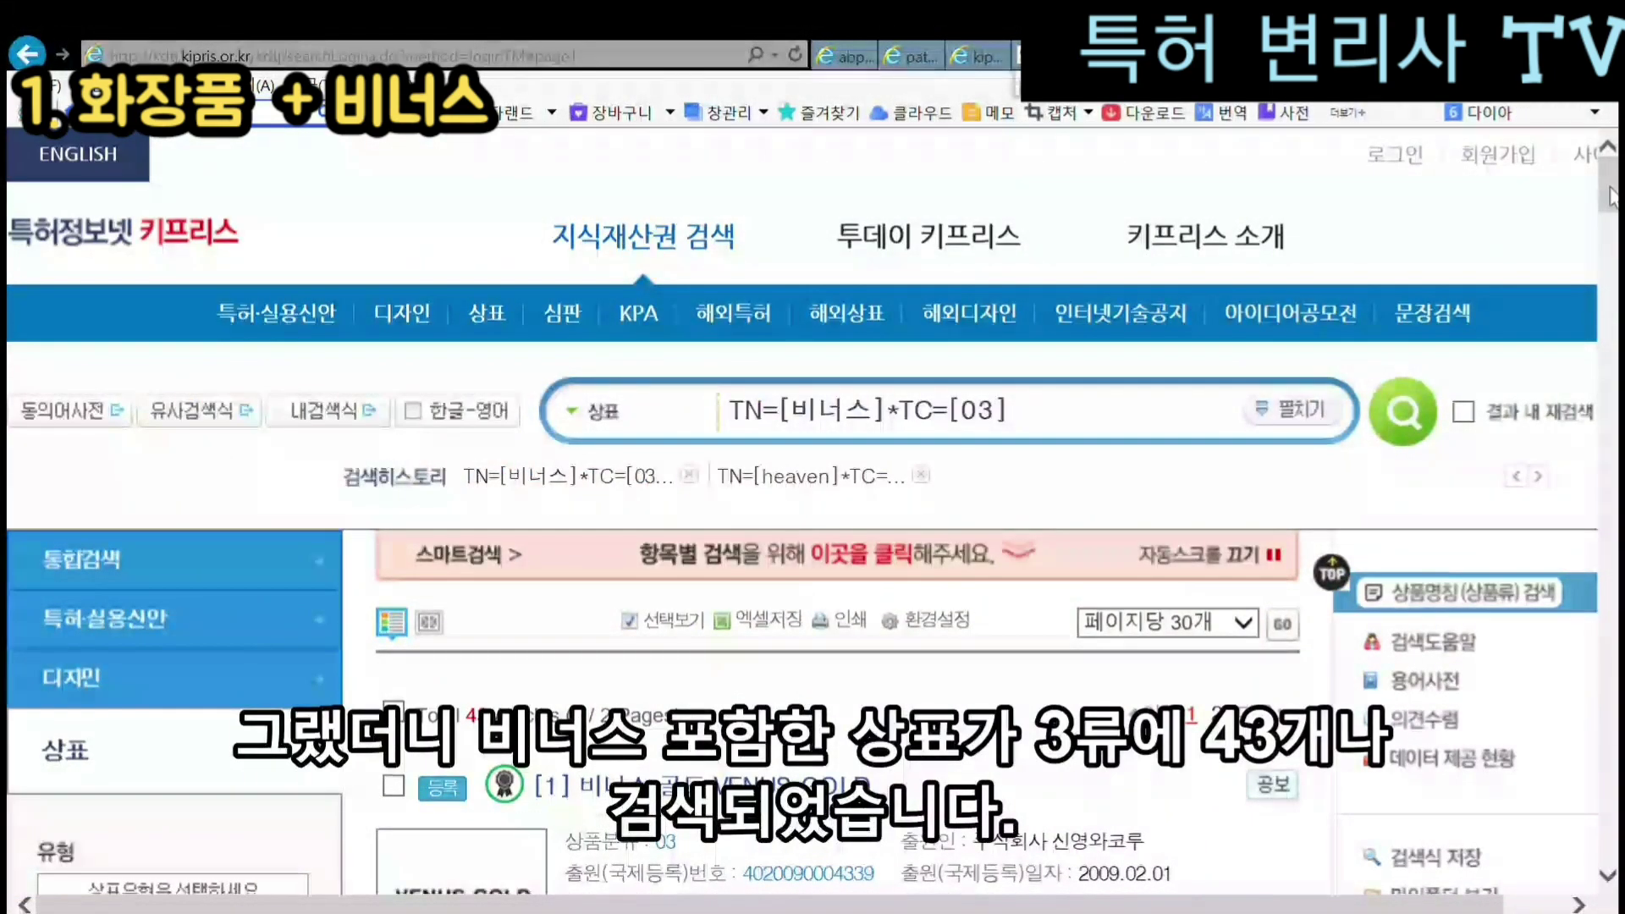
{"action": "left_click_drag", "start_coordinate": [1610, 196], "coordinate": [1612, 413]}
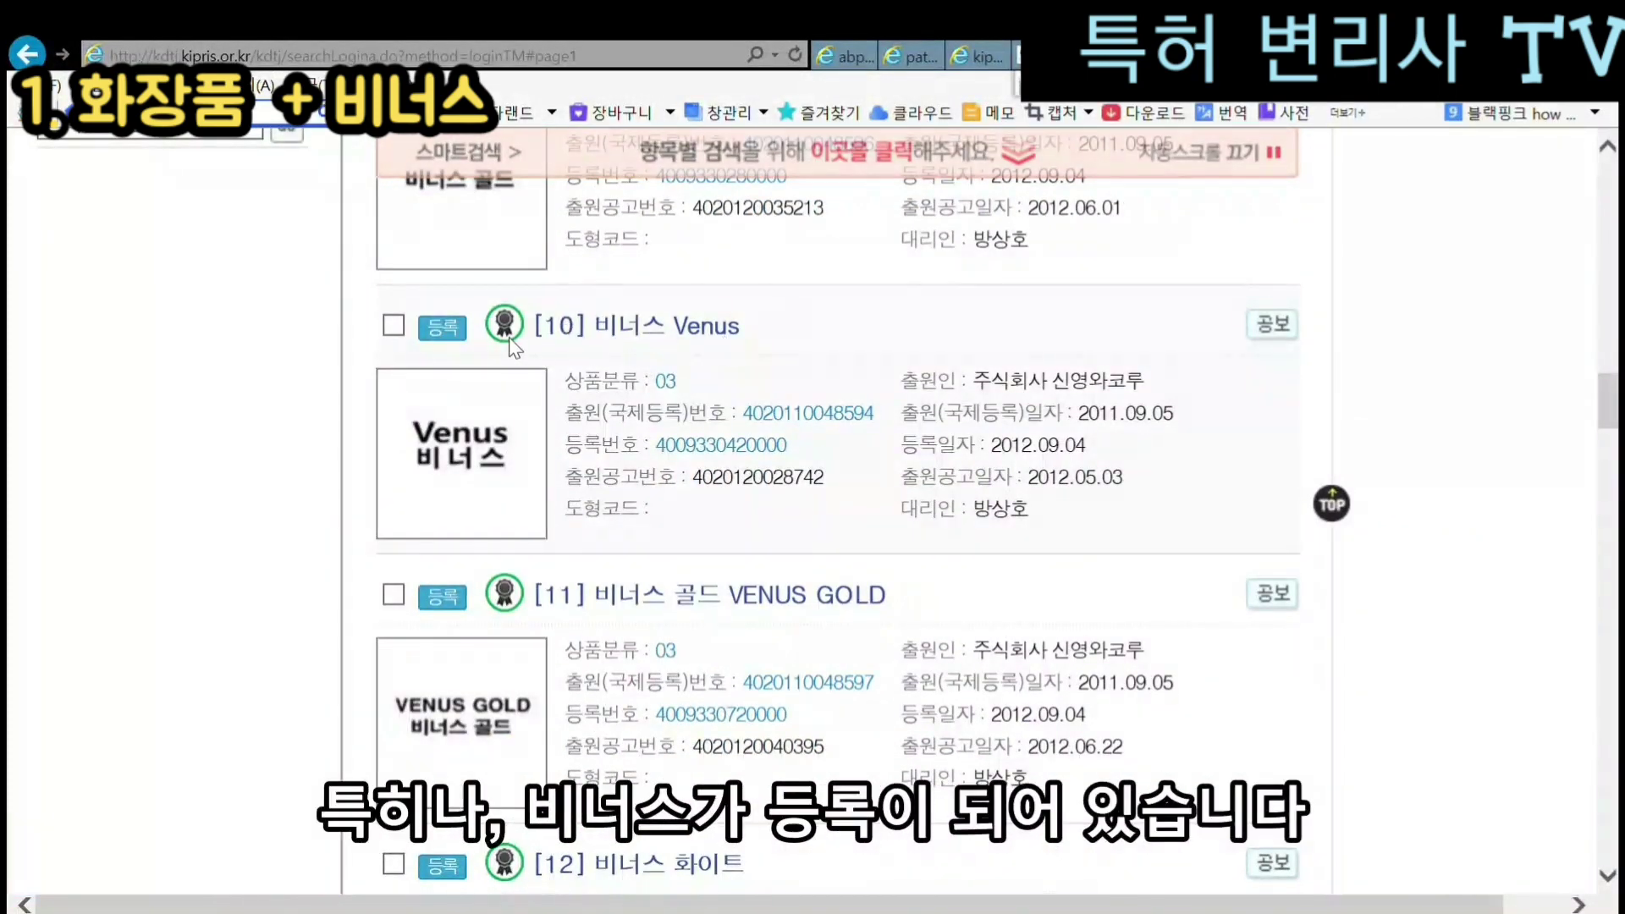
{"action": "scroll", "coordinate": [415, 357], "scroll_direction": "down", "scroll_amount": 1}
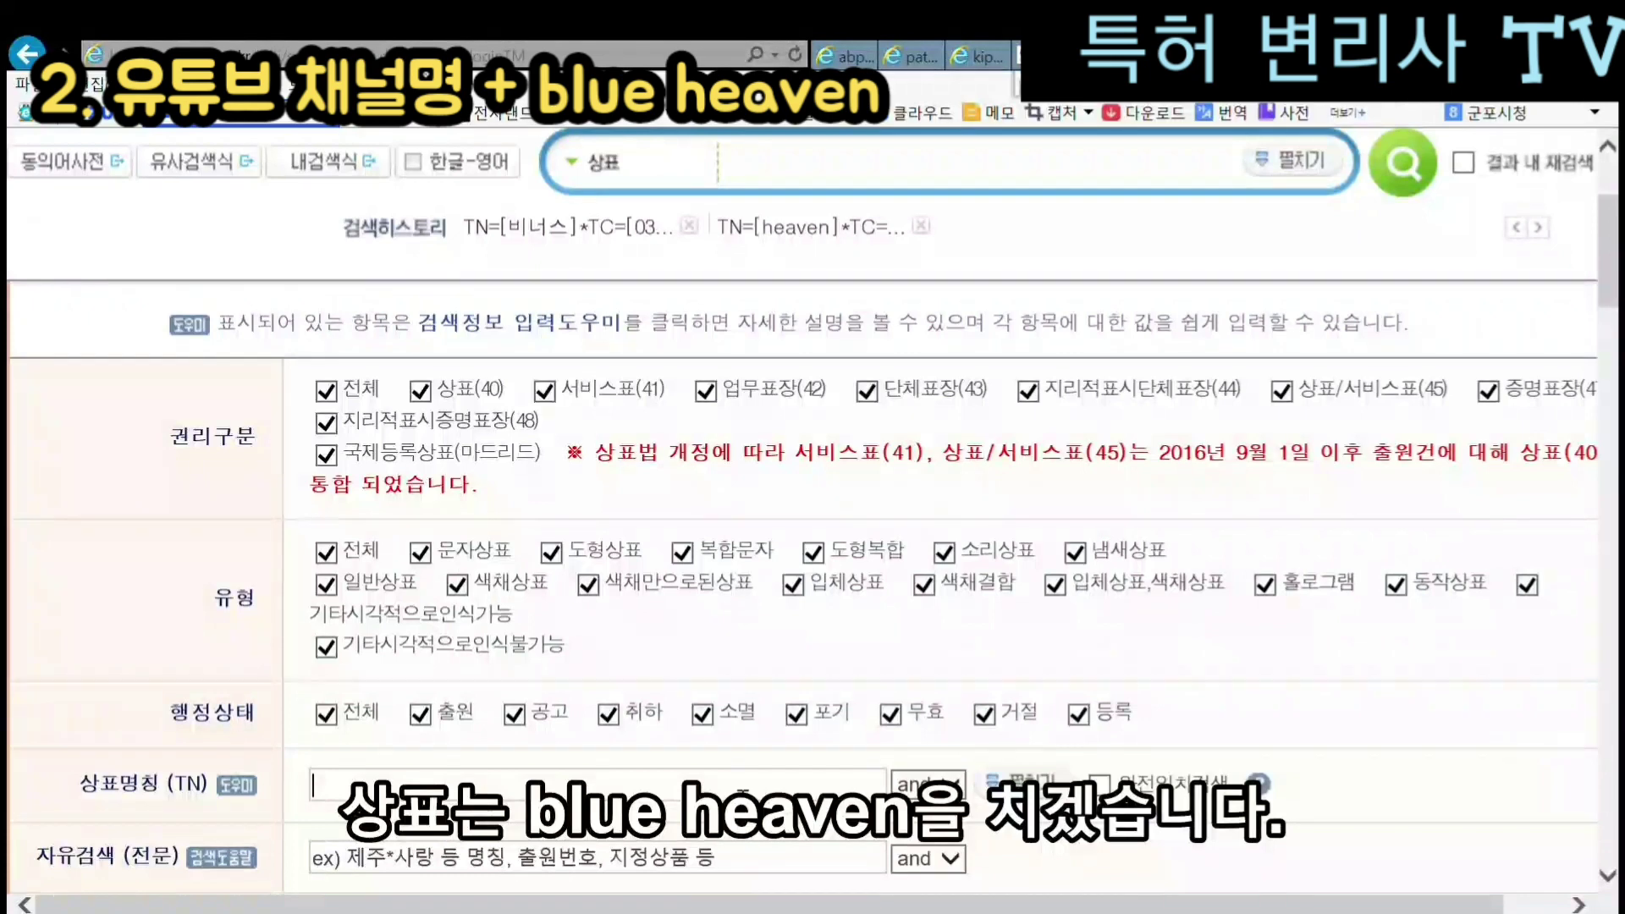
- Search for trademarks with the name blue heaven in goods class 38 using the smart search form
{"action": "type", "text": "blue heaven"}
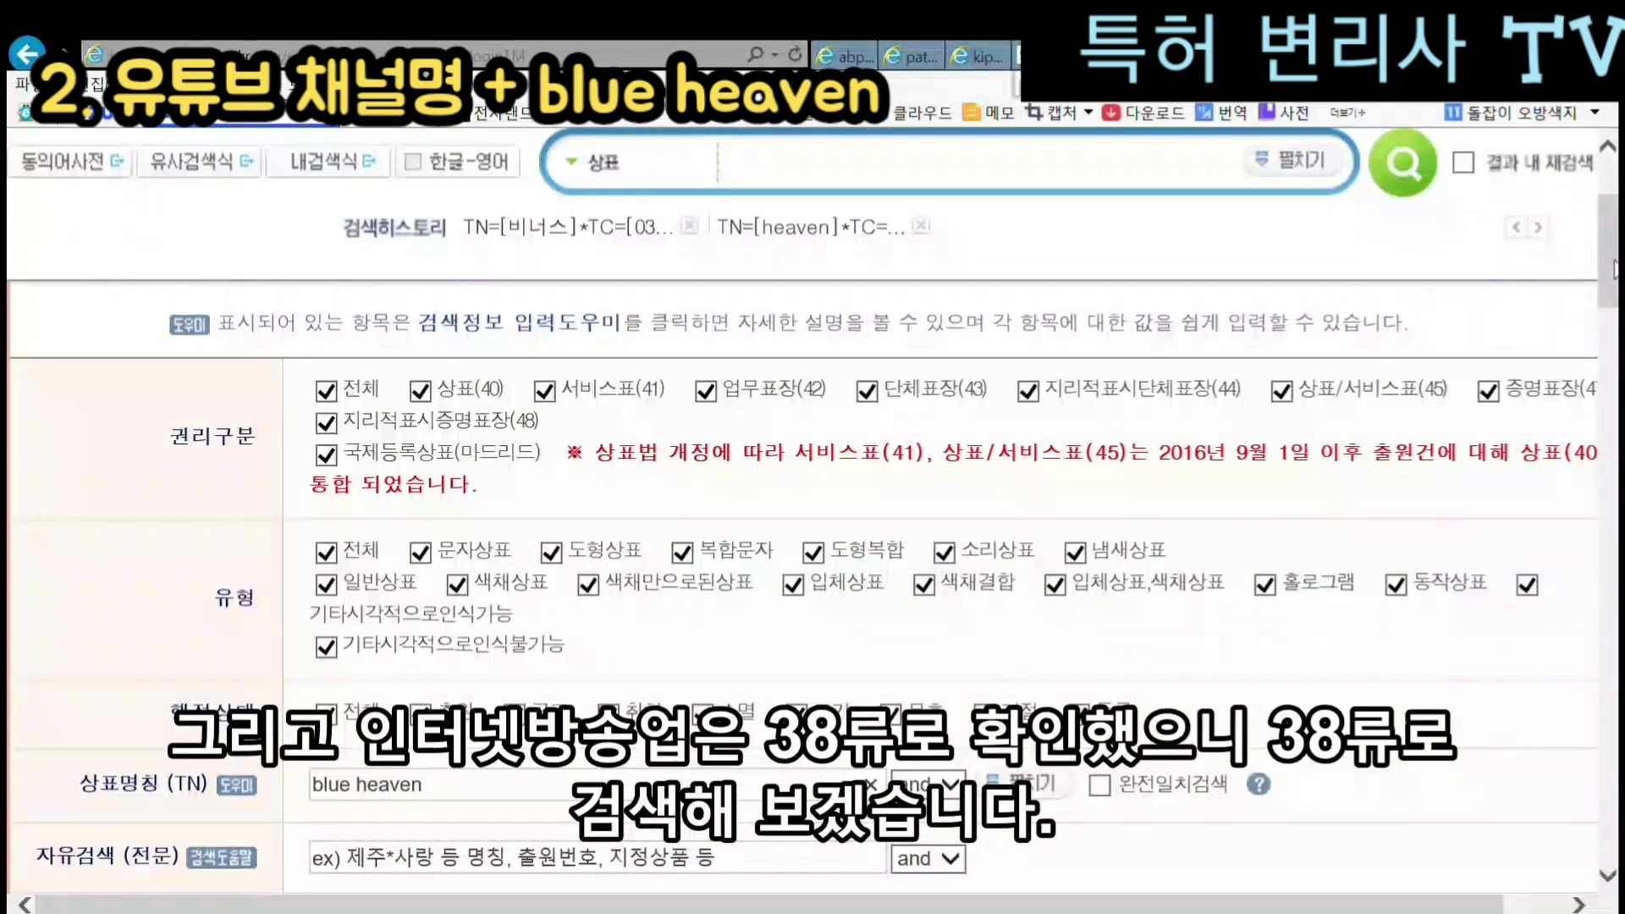
{"action": "scroll", "coordinate": [959, 436], "scroll_direction": "down", "scroll_amount": 5}
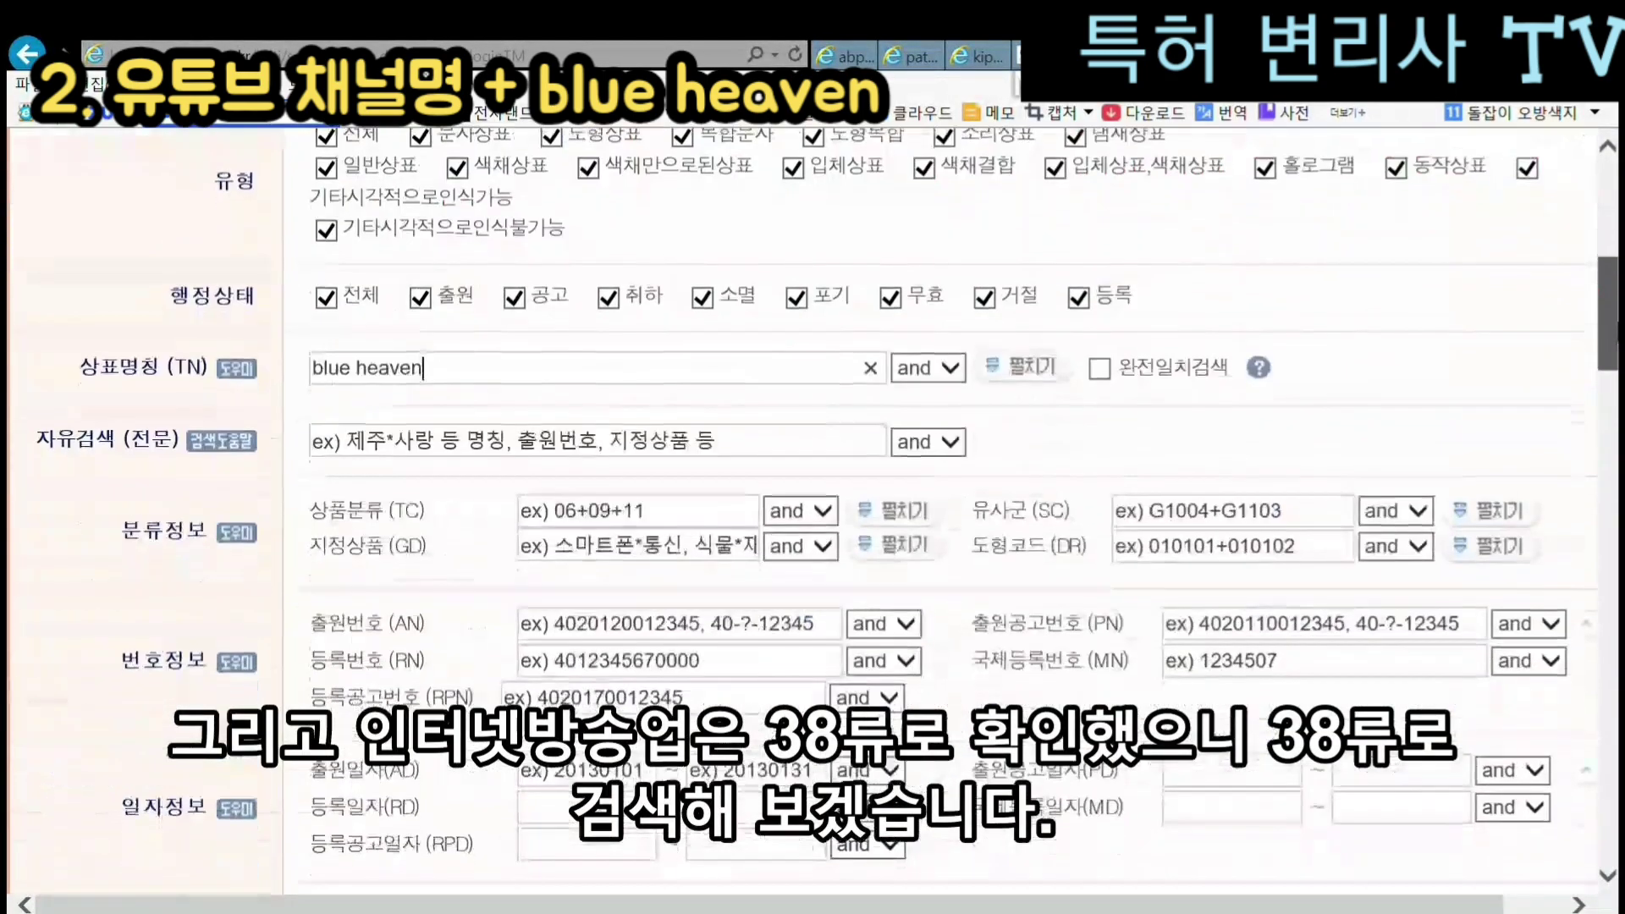
{"action": "left_click", "coordinate": [707, 511]}
{"action": "type", "text": "38"}
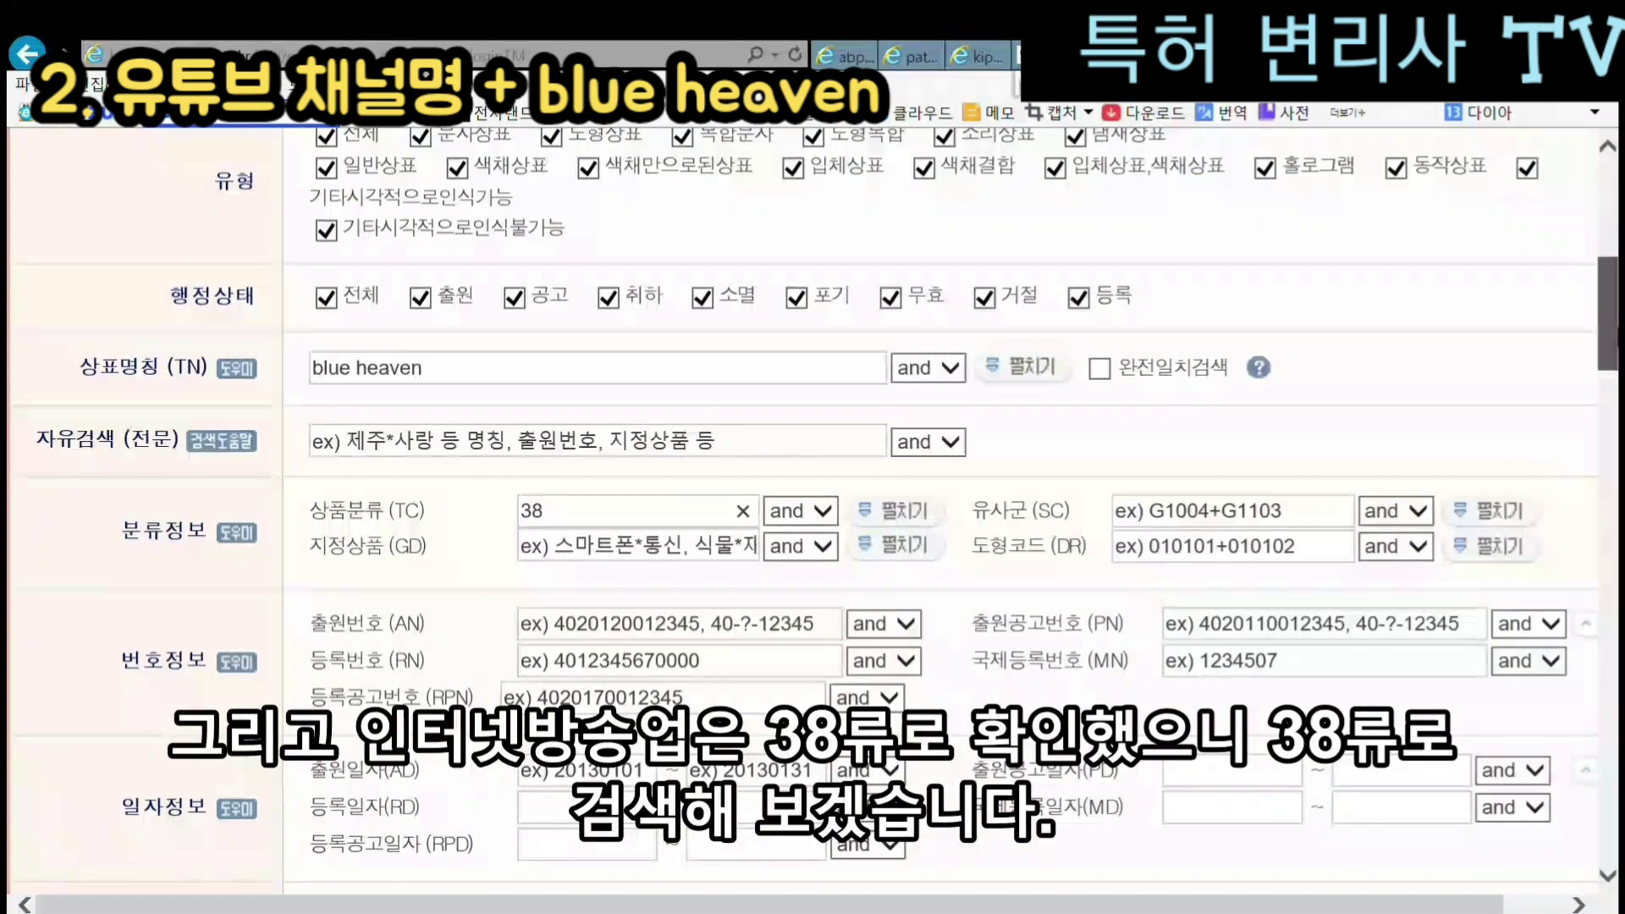
{"action": "scroll", "coordinate": [804, 511], "scroll_direction": "down", "scroll_amount": 4}
{"action": "left_click", "coordinate": [1457, 692]}
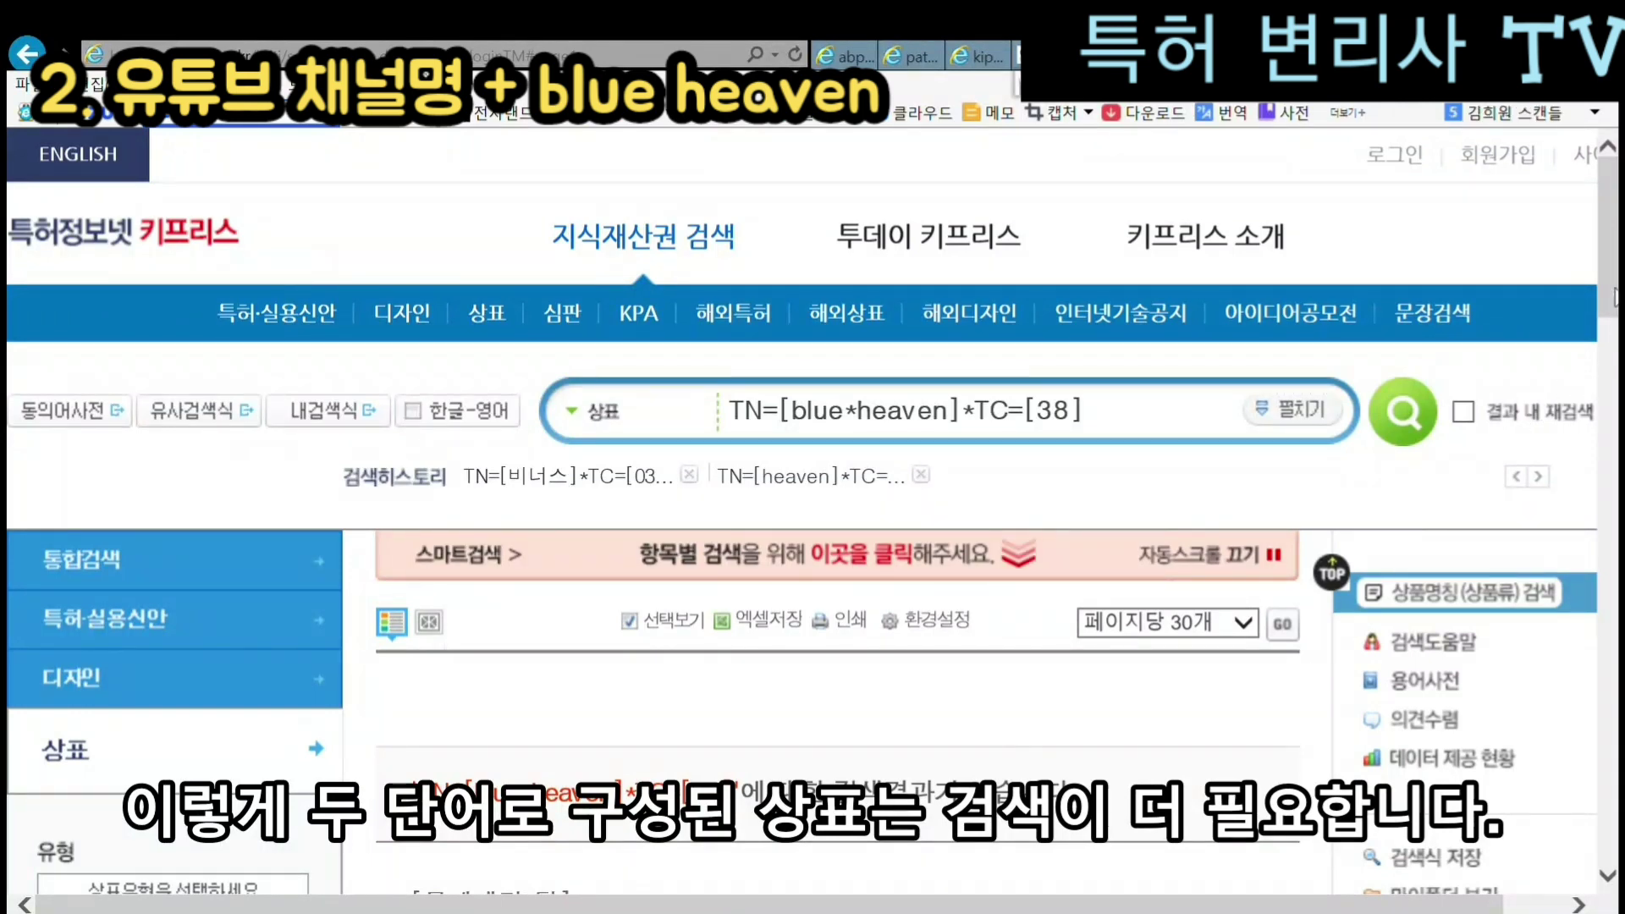
- Shorten the search expression to TN=[heaven]*TC=[38] by removing the word blue and its operator, and run the search again
{"action": "scroll", "coordinate": [1611, 313], "scroll_direction": "down", "scroll_amount": 1}
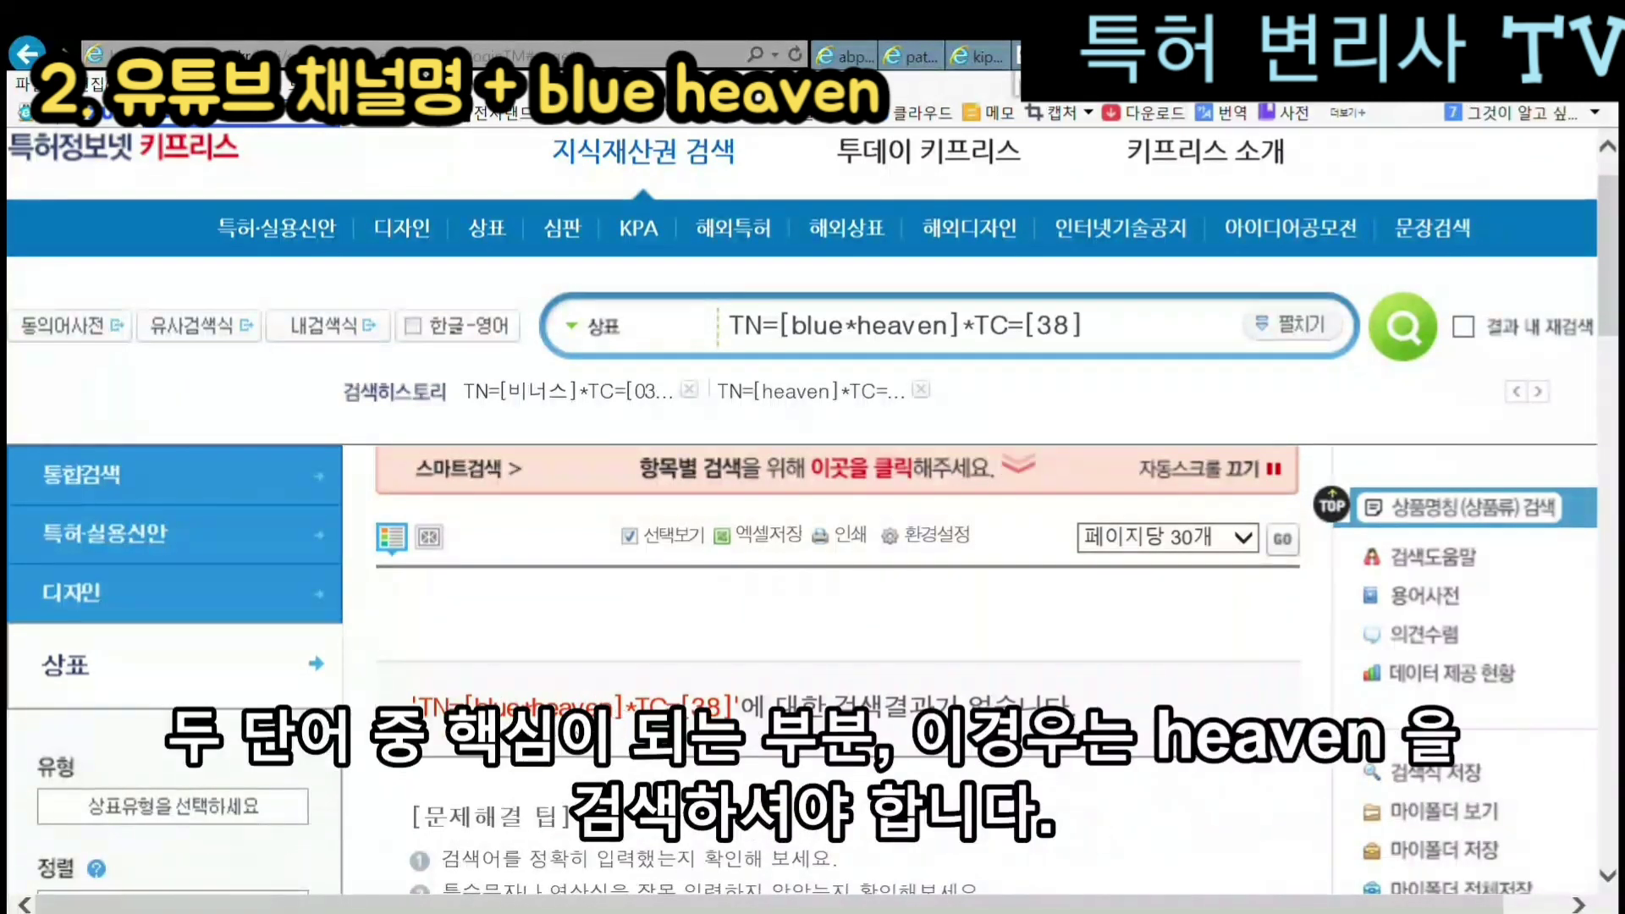
{"action": "left_click", "coordinate": [866, 338]}
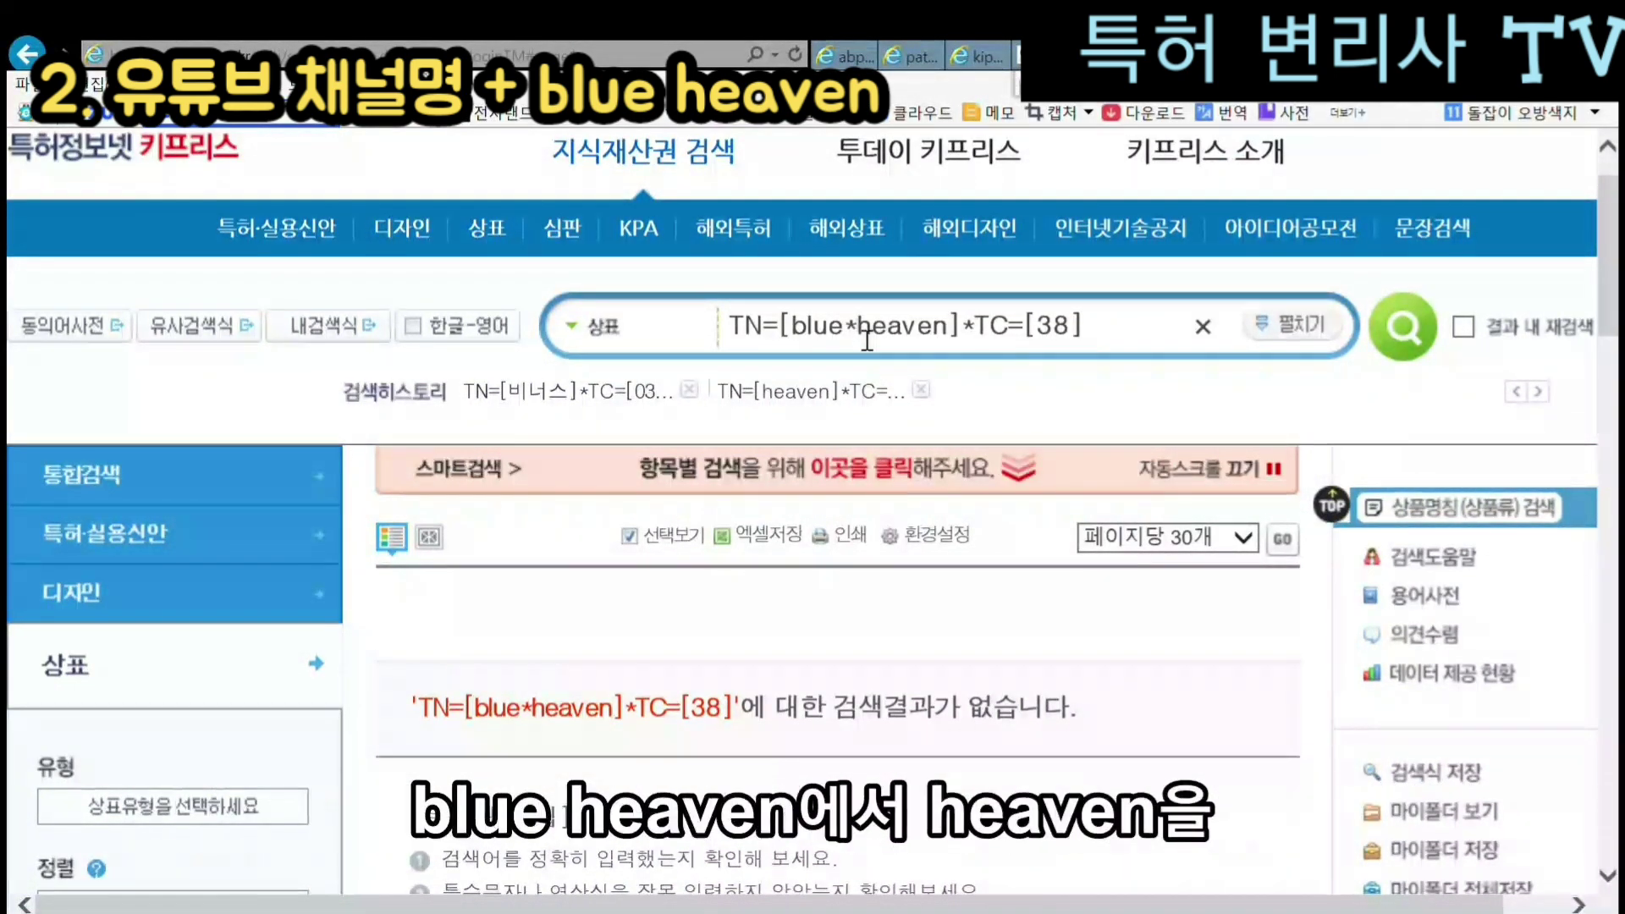
{"action": "key", "text": "BackSpace"}
{"action": "key", "text": "BackSpace"}
{"action": "key", "text": "BackSpace"}
{"action": "key", "text": "BackSpace"}
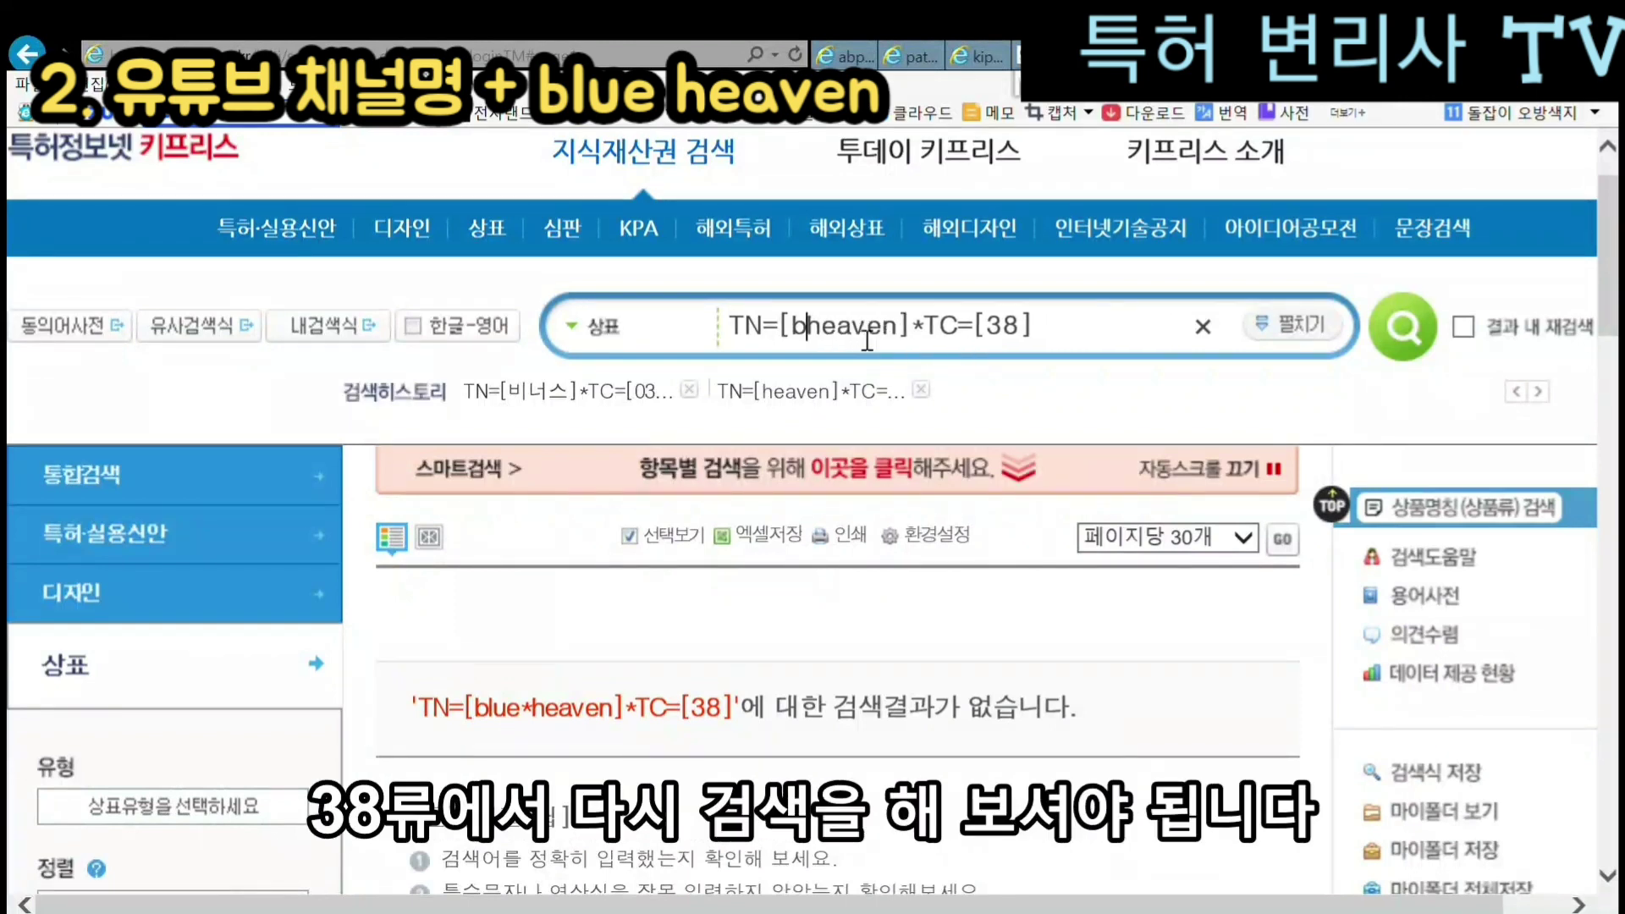
{"action": "key", "text": "BackSpace"}
{"action": "left_click", "coordinate": [1408, 330]}
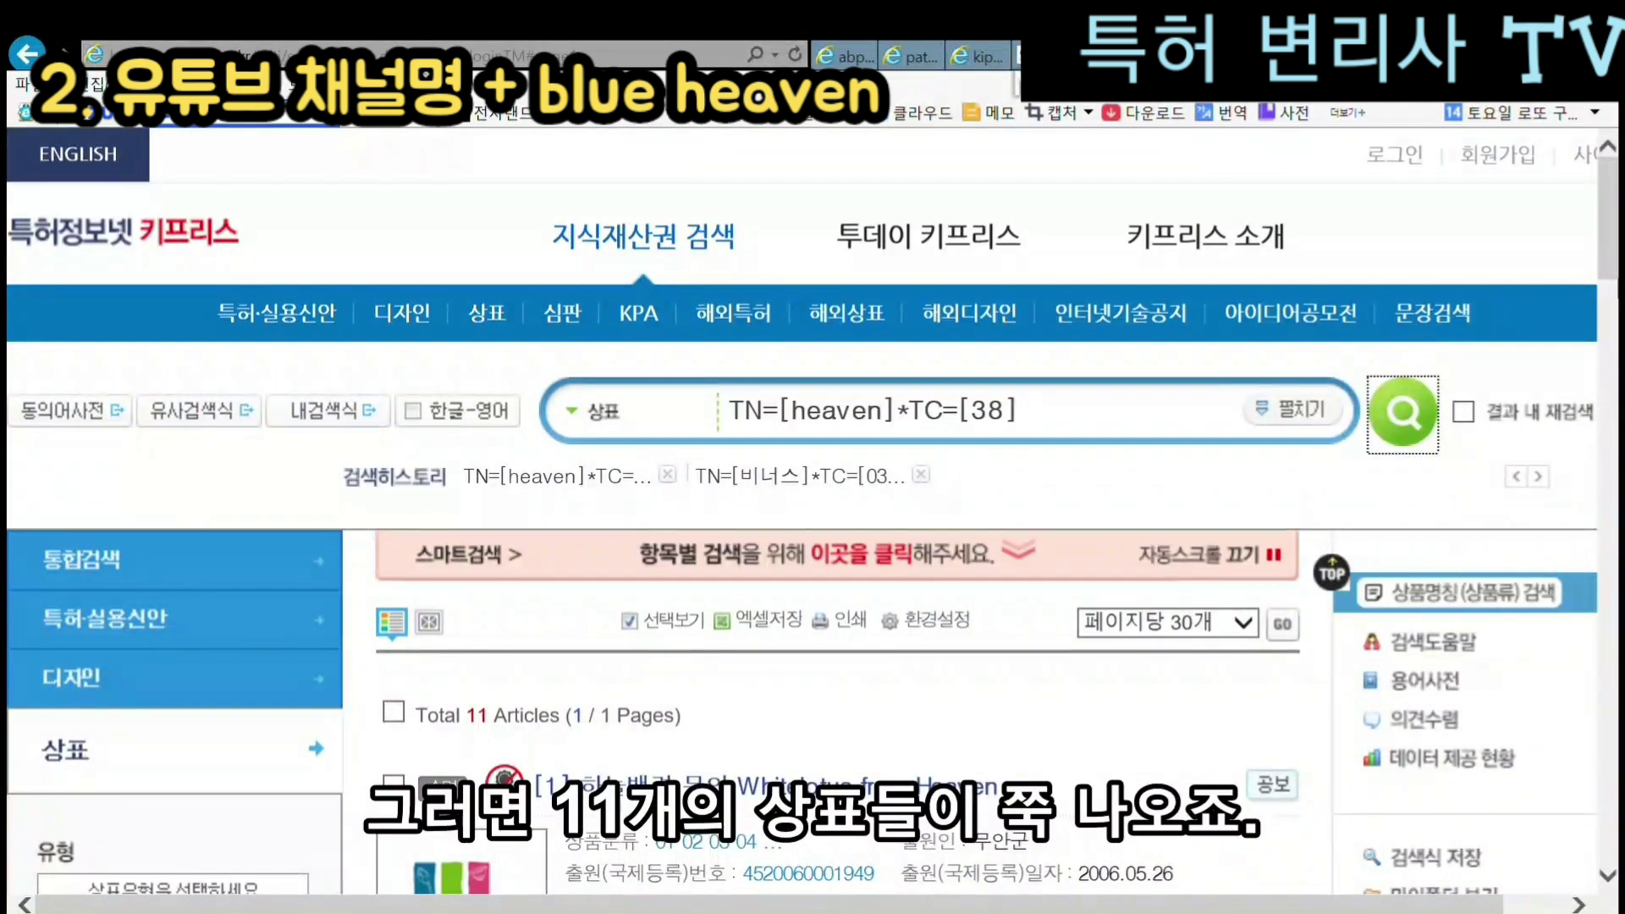
- Look through the class 38 heaven trademarks and check the status mark (출원, 등록, 공고) of each entry
{"action": "scroll", "coordinate": [1612, 252], "scroll_direction": "down", "scroll_amount": 4}
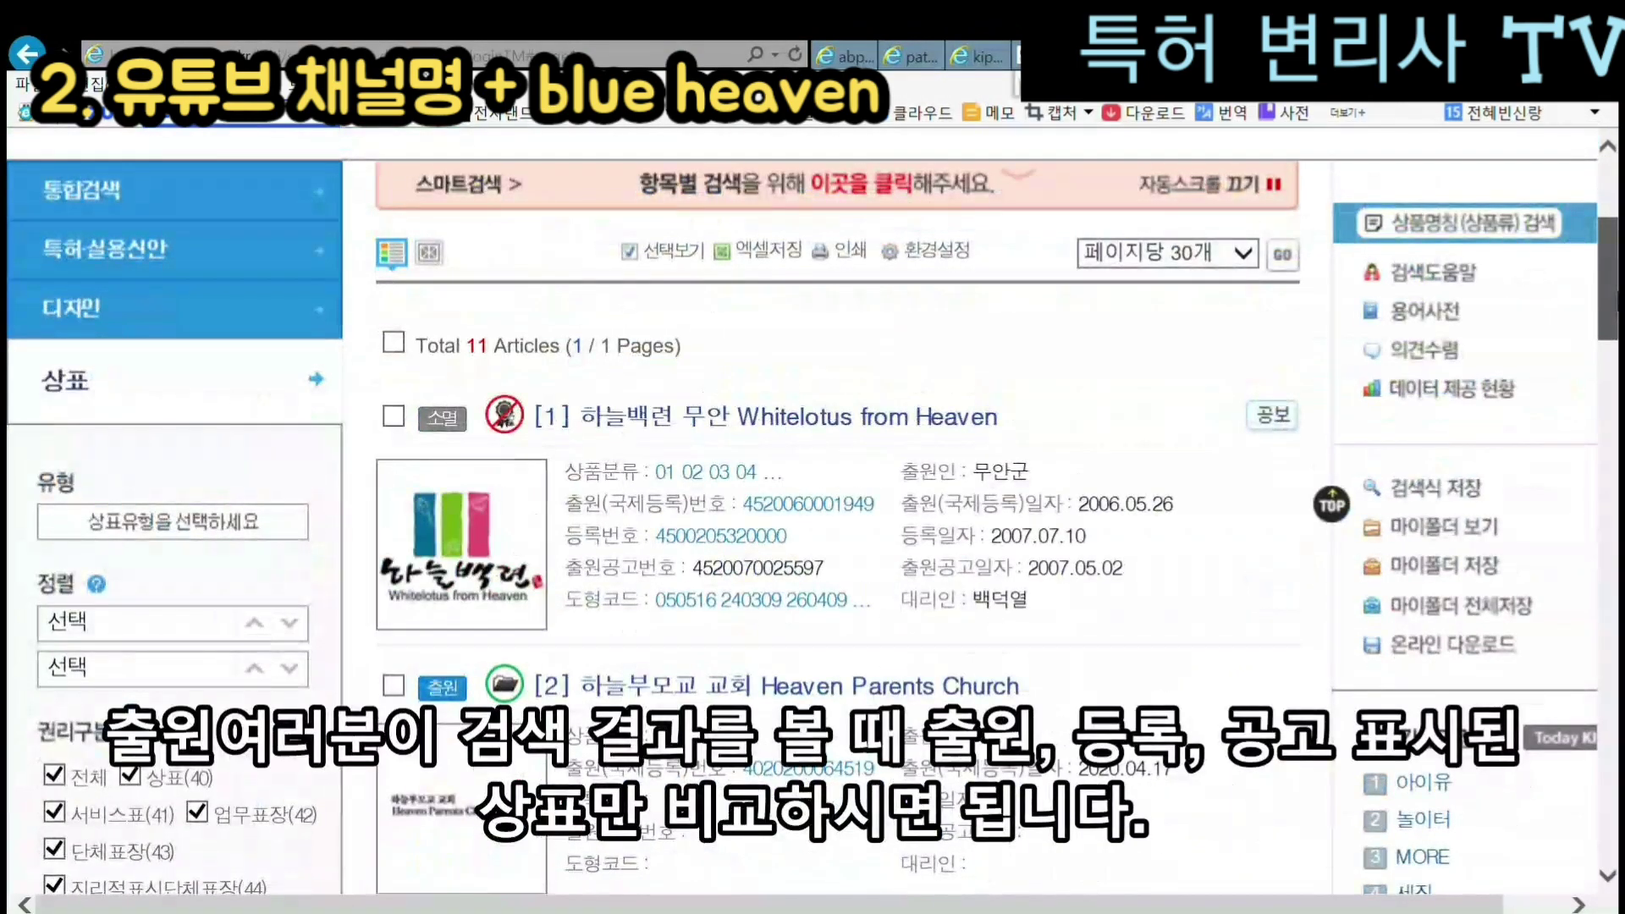
{"action": "scroll", "coordinate": [812, 508], "scroll_direction": "down", "scroll_amount": 2}
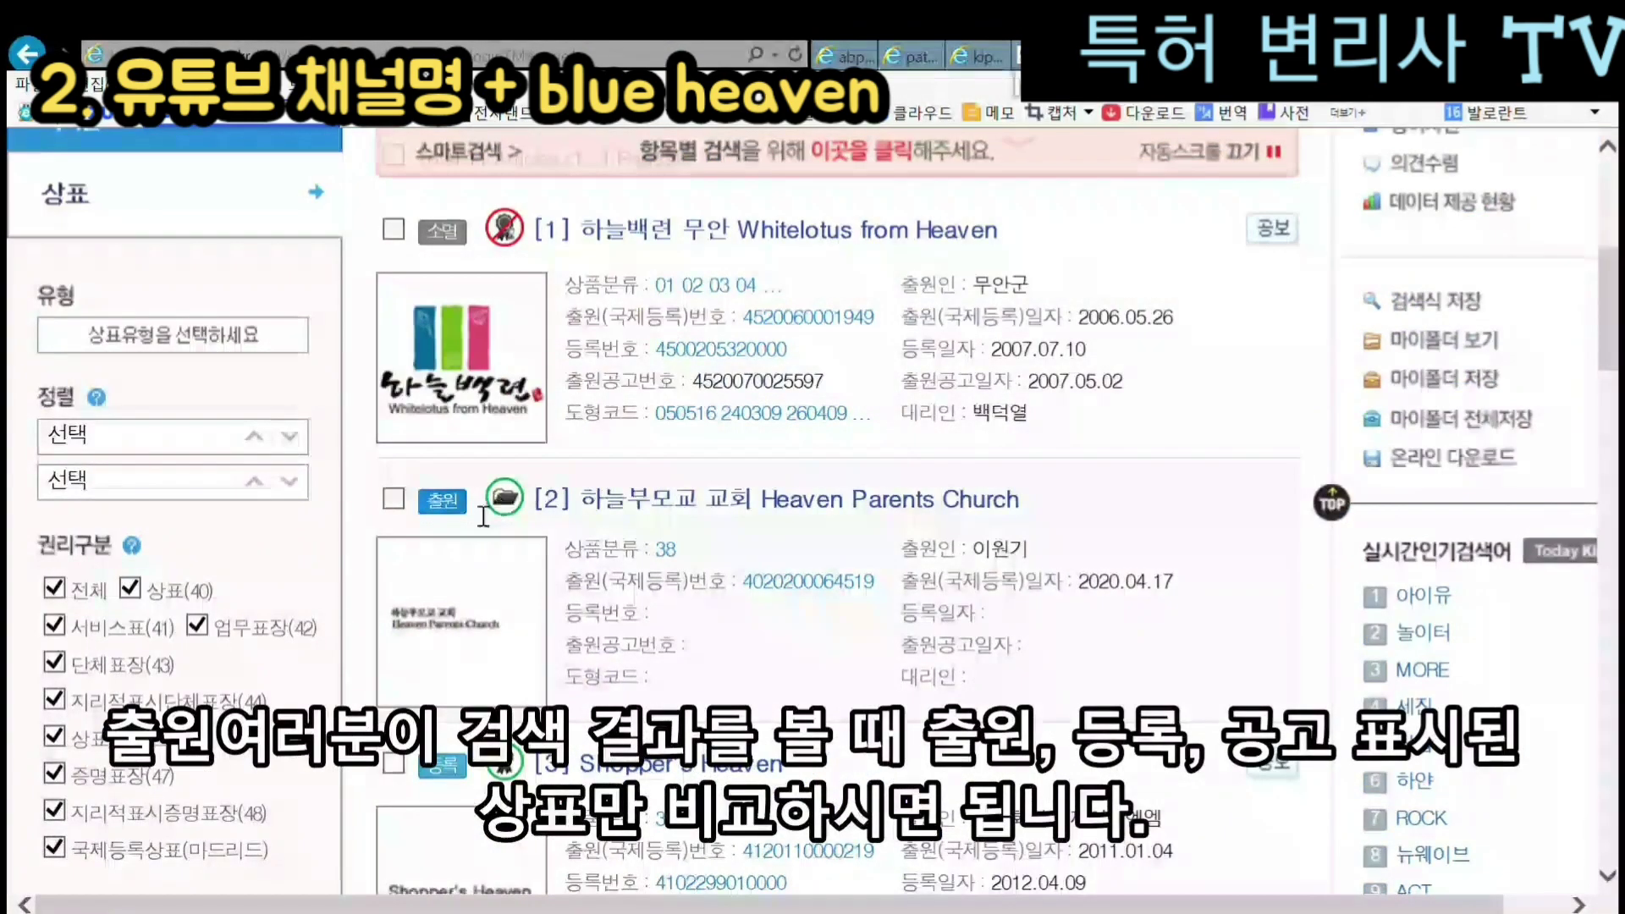
{"action": "scroll", "coordinate": [454, 771], "scroll_direction": "down", "scroll_amount": 1}
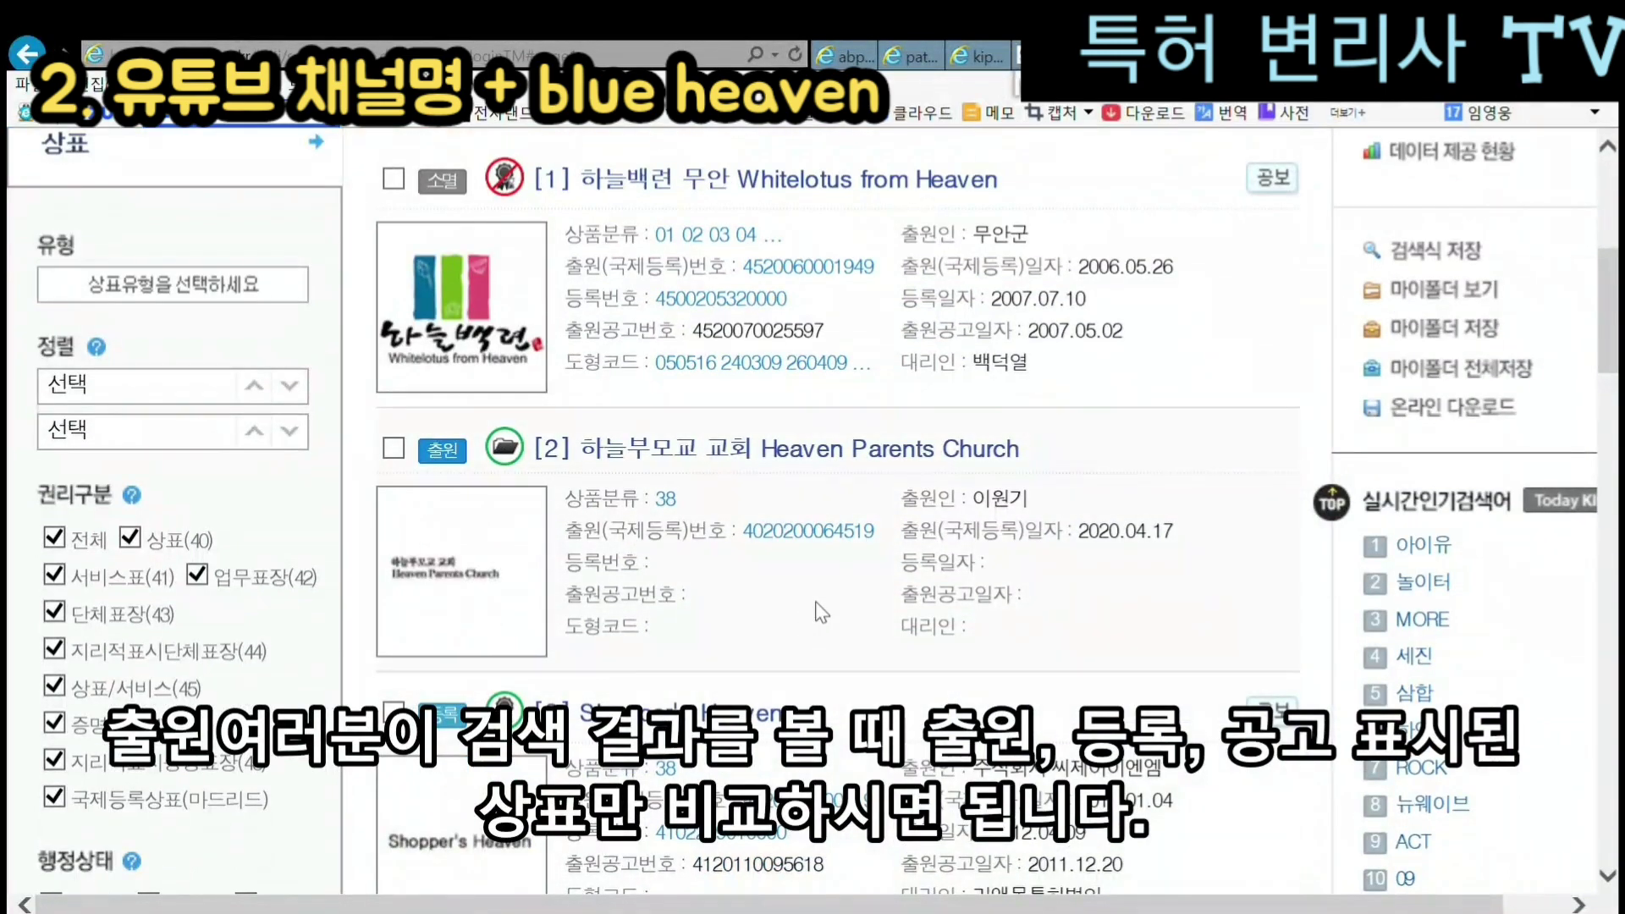
{"action": "left_click_drag", "start_coordinate": [1614, 317], "coordinate": [1614, 494]}
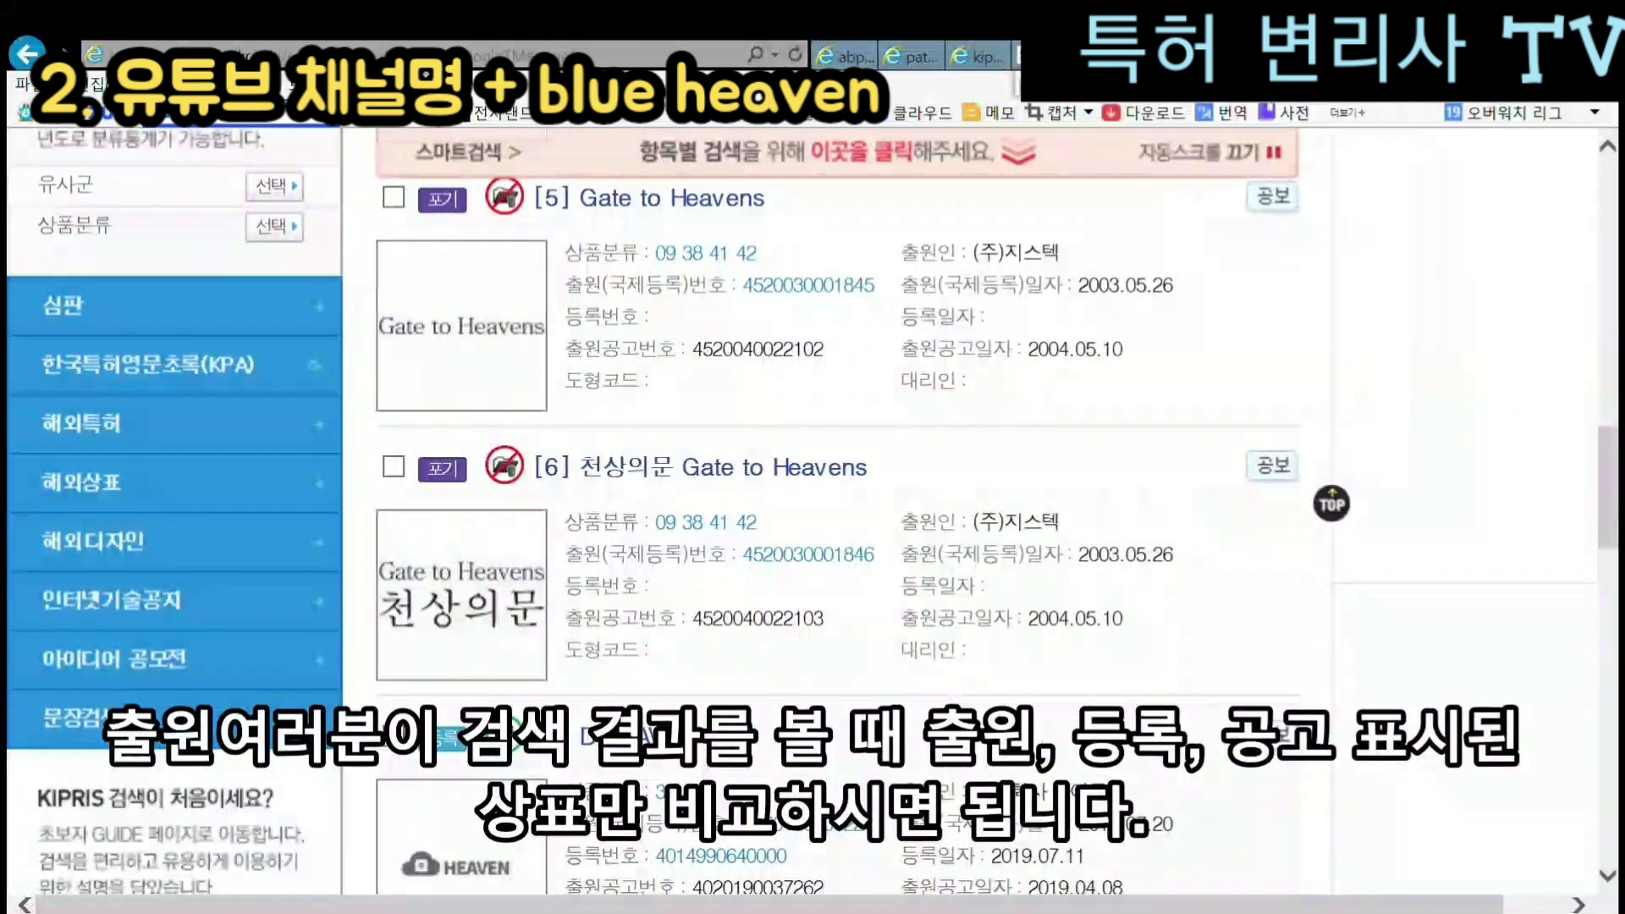
{"action": "scroll", "coordinate": [733, 745], "scroll_direction": "down", "scroll_amount": 1}
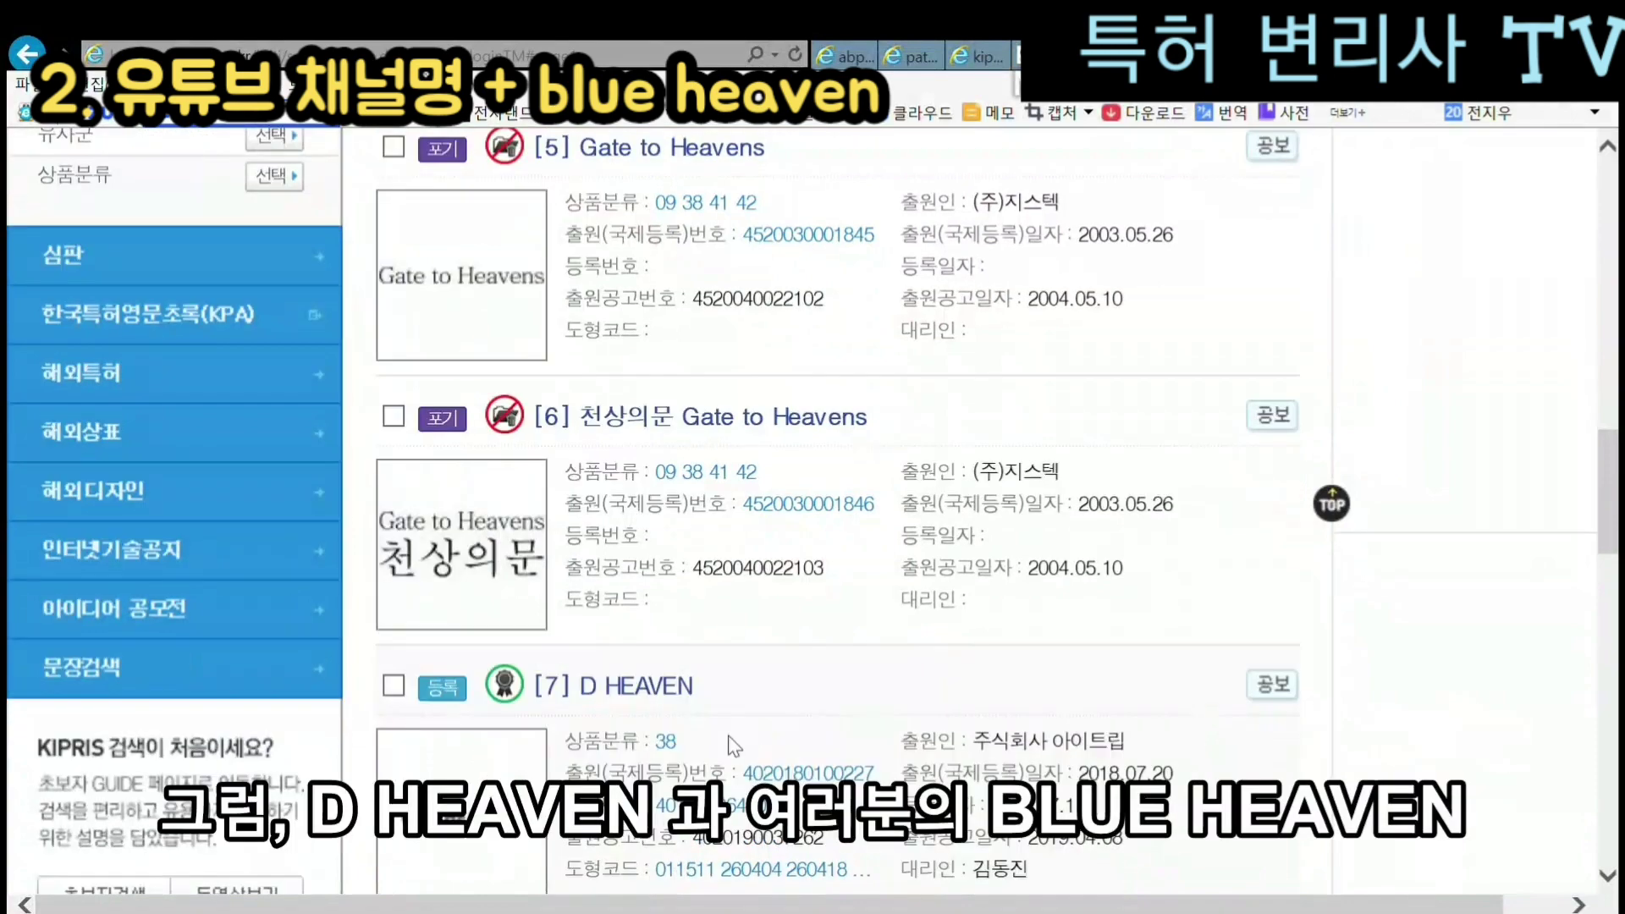